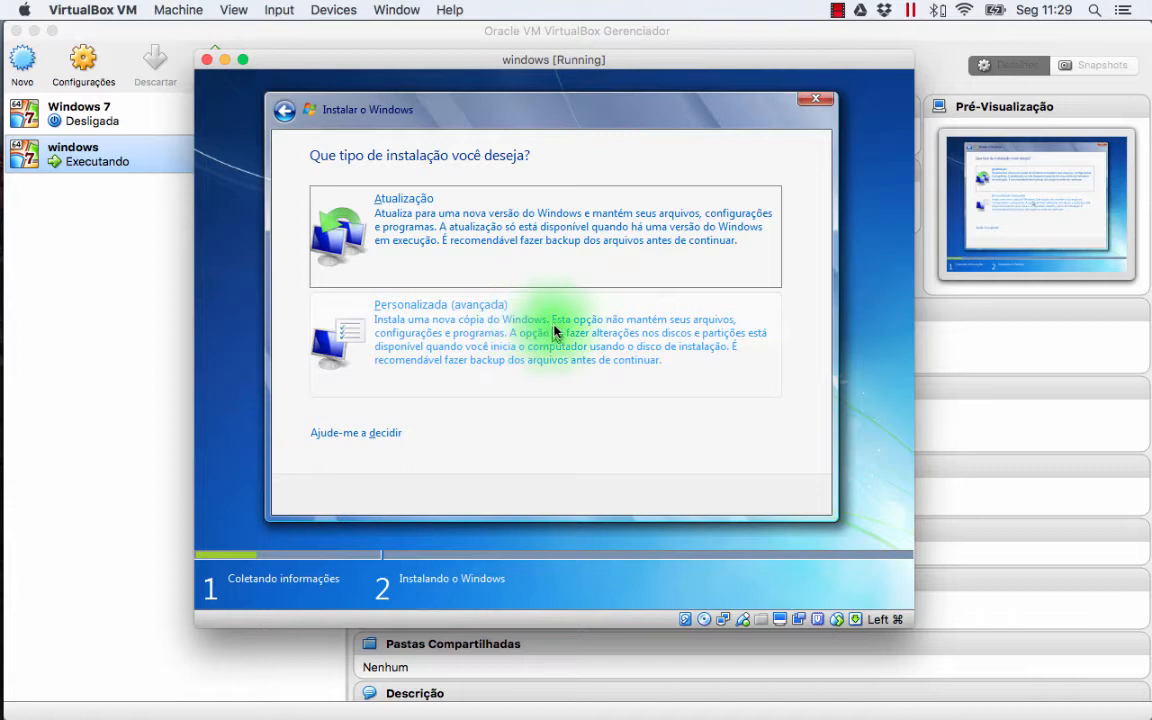
Choose the Personalizada (avançada) installation and adjust the disk list's column widths to show the full Tamanho Total heading.
{"action": "left_click", "coordinate": [586, 330]}
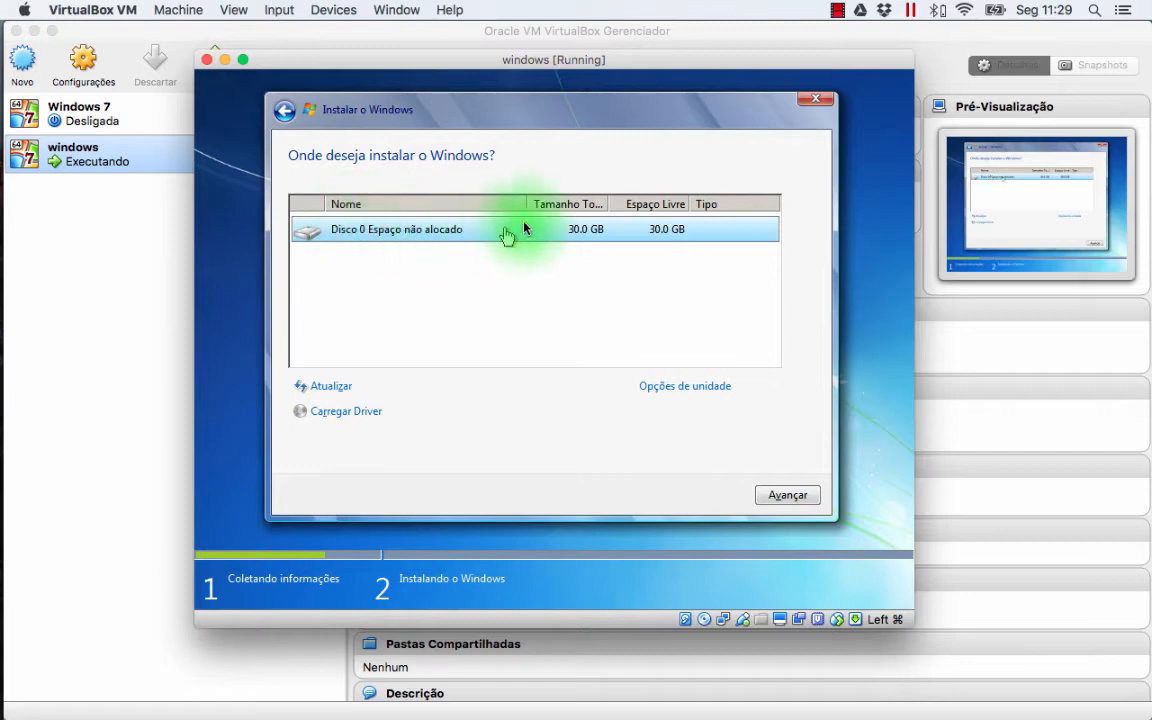
{"action": "left_click_drag", "start_coordinate": [609, 205], "coordinate": [643, 207]}
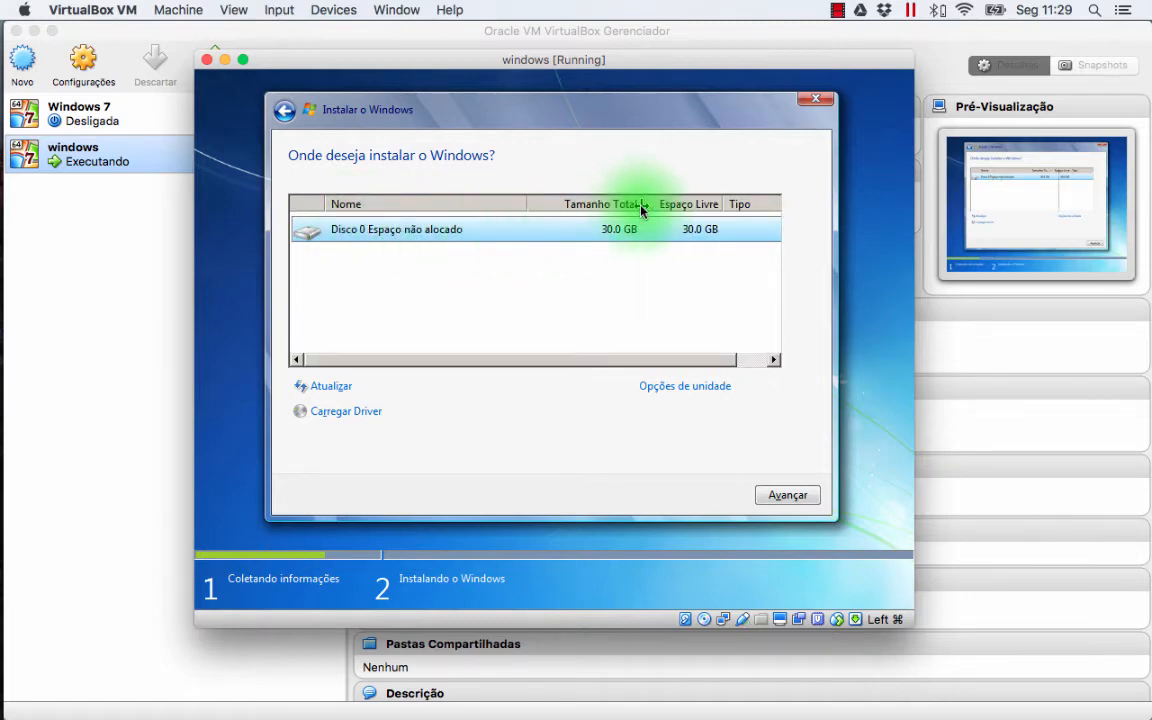
{"action": "left_click_drag", "start_coordinate": [527, 206], "coordinate": [476, 208]}
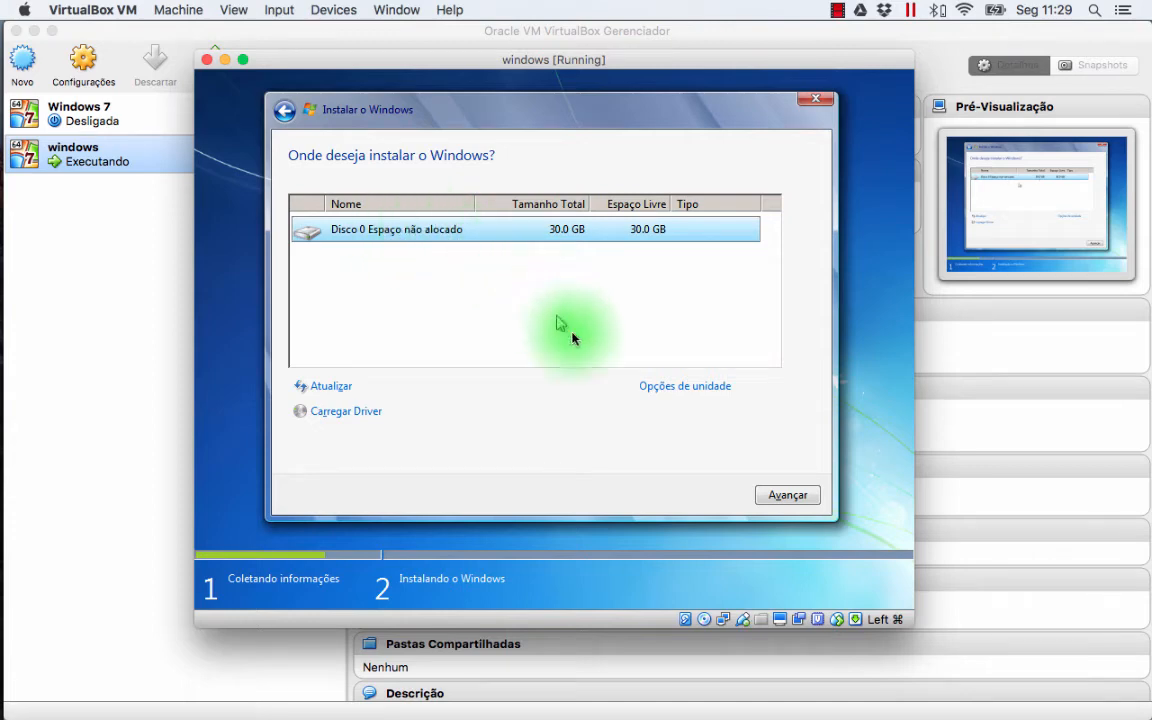
Create a 10000 MB partition in the unallocated space of Disco 0, accepting the additional partitions for system files.
{"action": "left_click", "coordinate": [695, 393]}
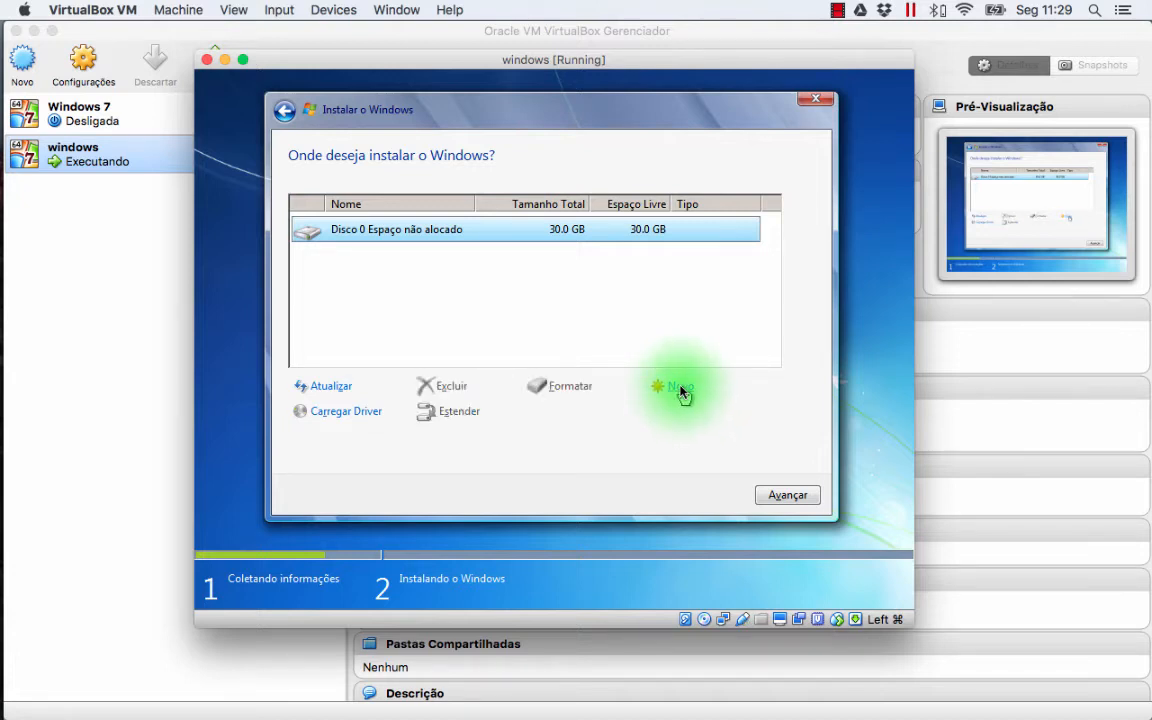
{"action": "left_click", "coordinate": [681, 390]}
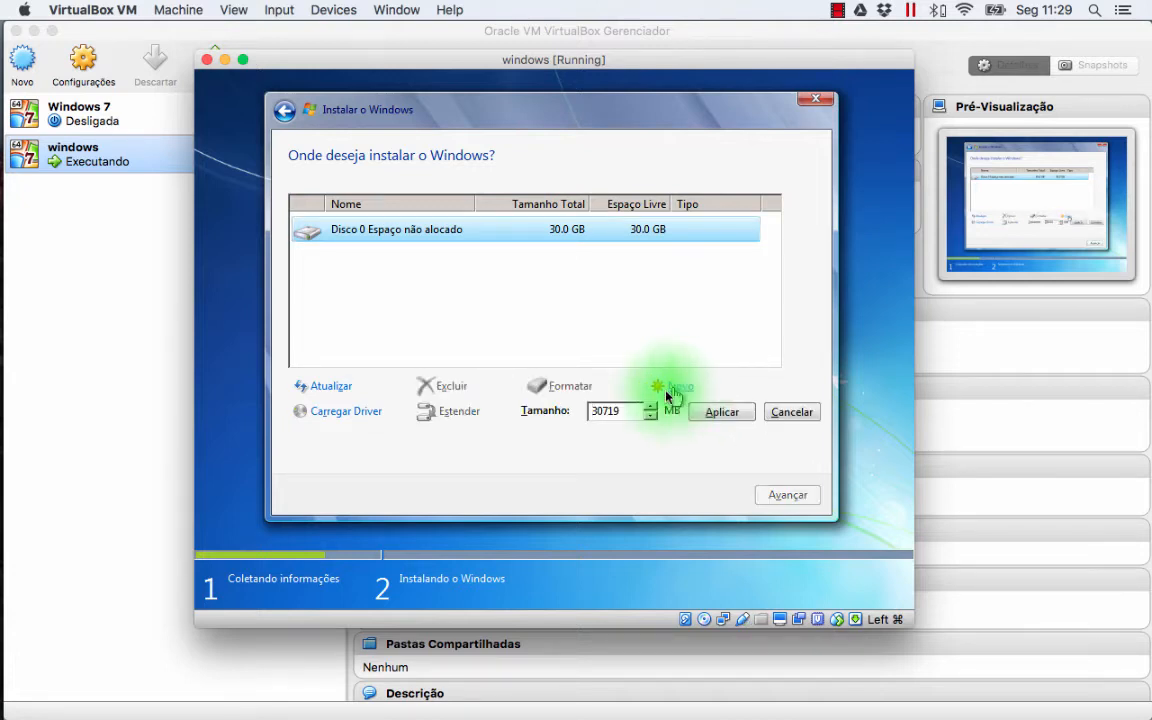
{"action": "left_click_drag", "start_coordinate": [618, 413], "coordinate": [591, 414]}
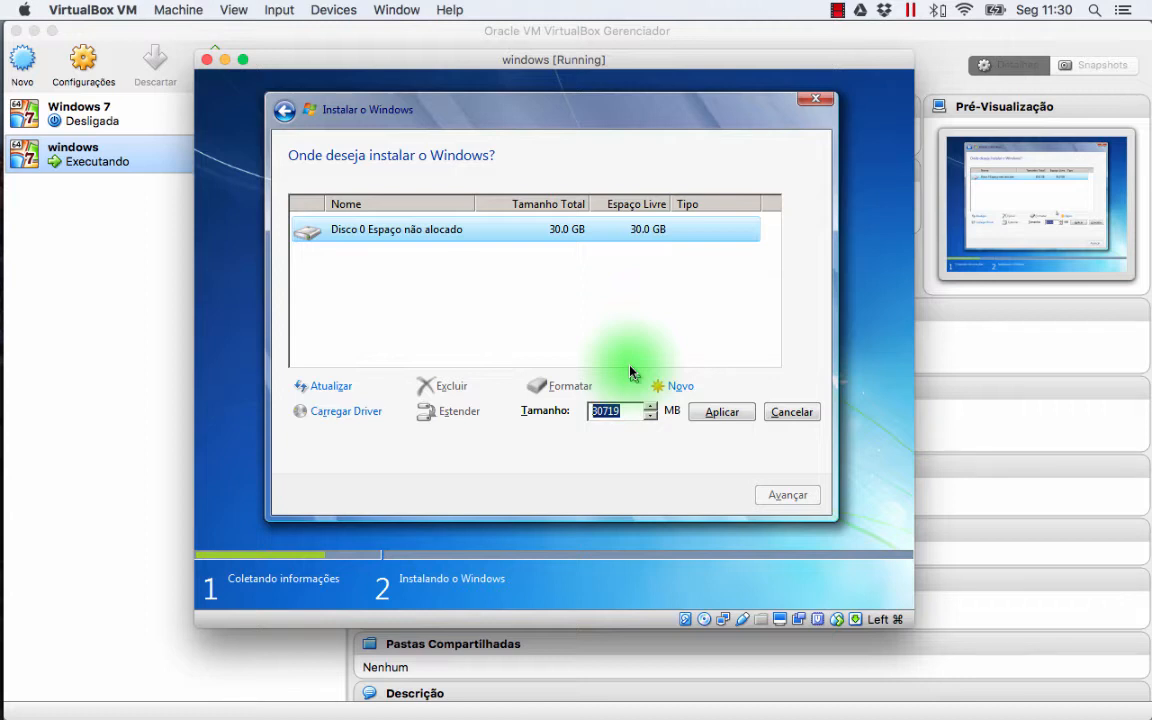
{"action": "key", "text": "BackSpace"}
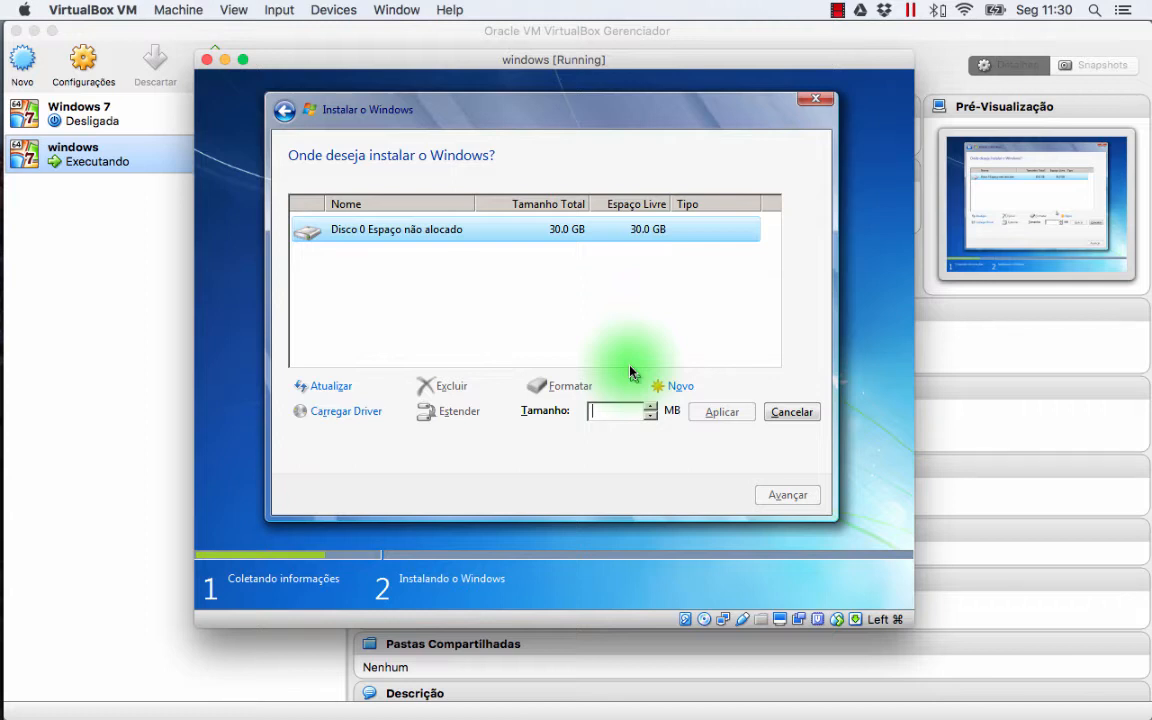
{"action": "type", "text": "10000"}
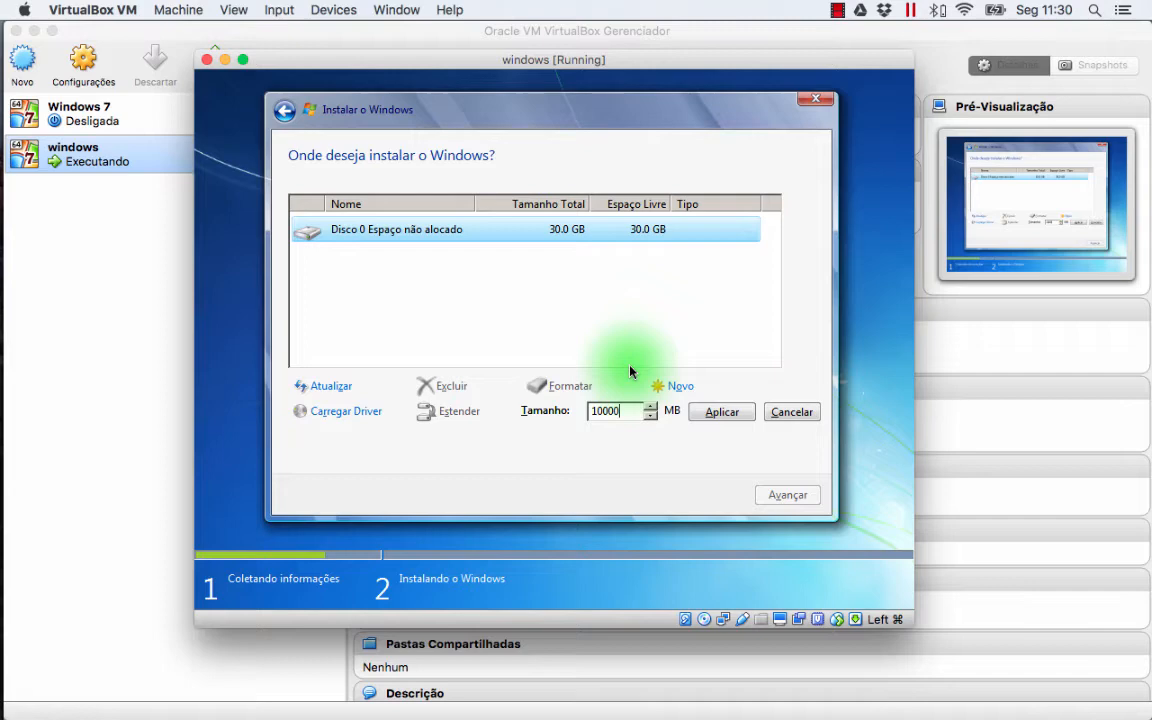
{"action": "left_click", "coordinate": [724, 418]}
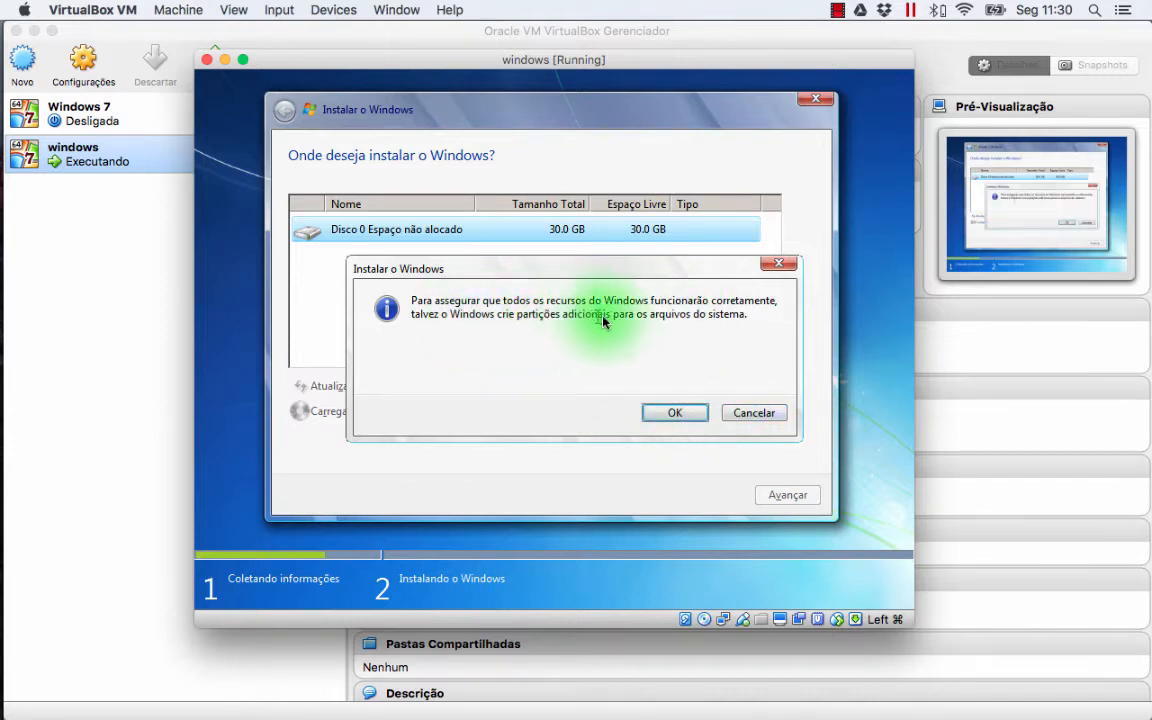
{"action": "left_click", "coordinate": [679, 413]}
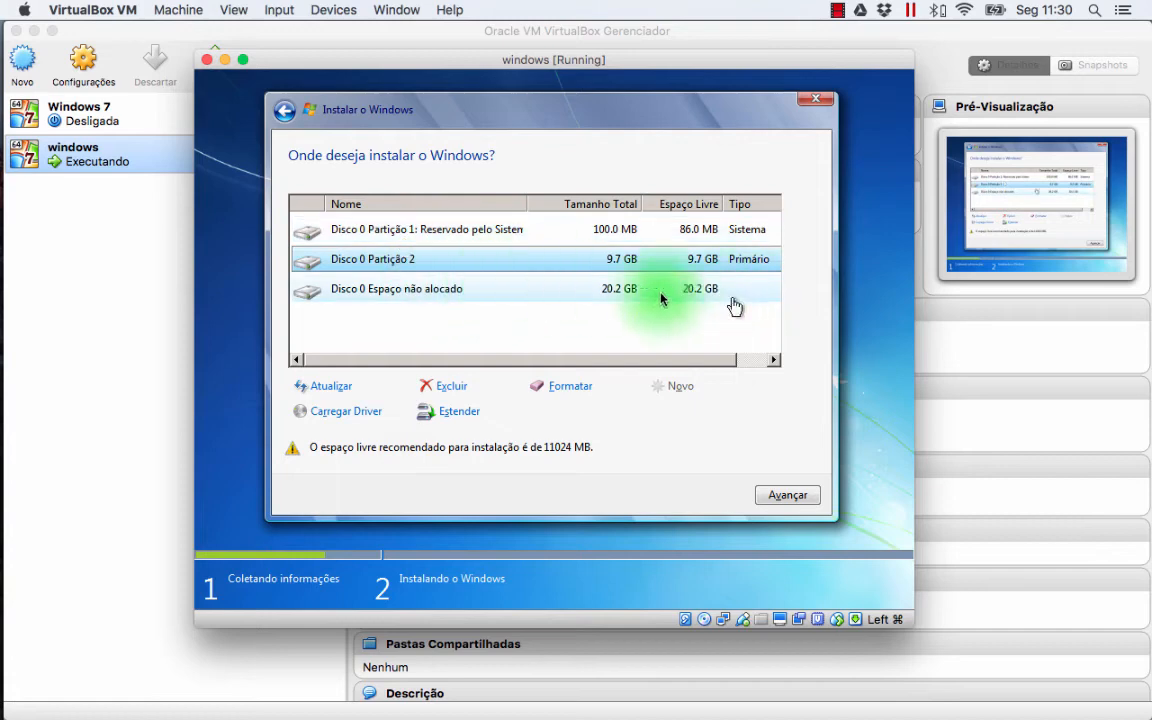
Examine the system-reserved partition, Partição 2 and the unallocated space, comparing their sizes, types and available operations.
{"action": "left_click", "coordinate": [510, 231]}
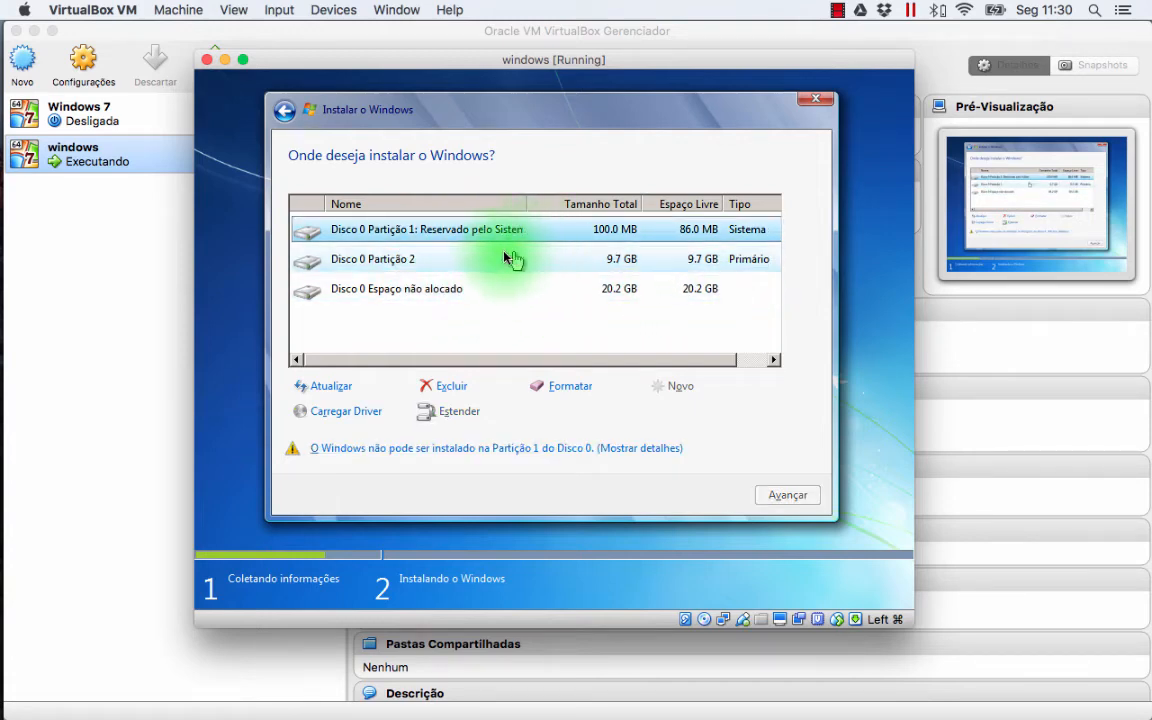
{"action": "left_click", "coordinate": [482, 289]}
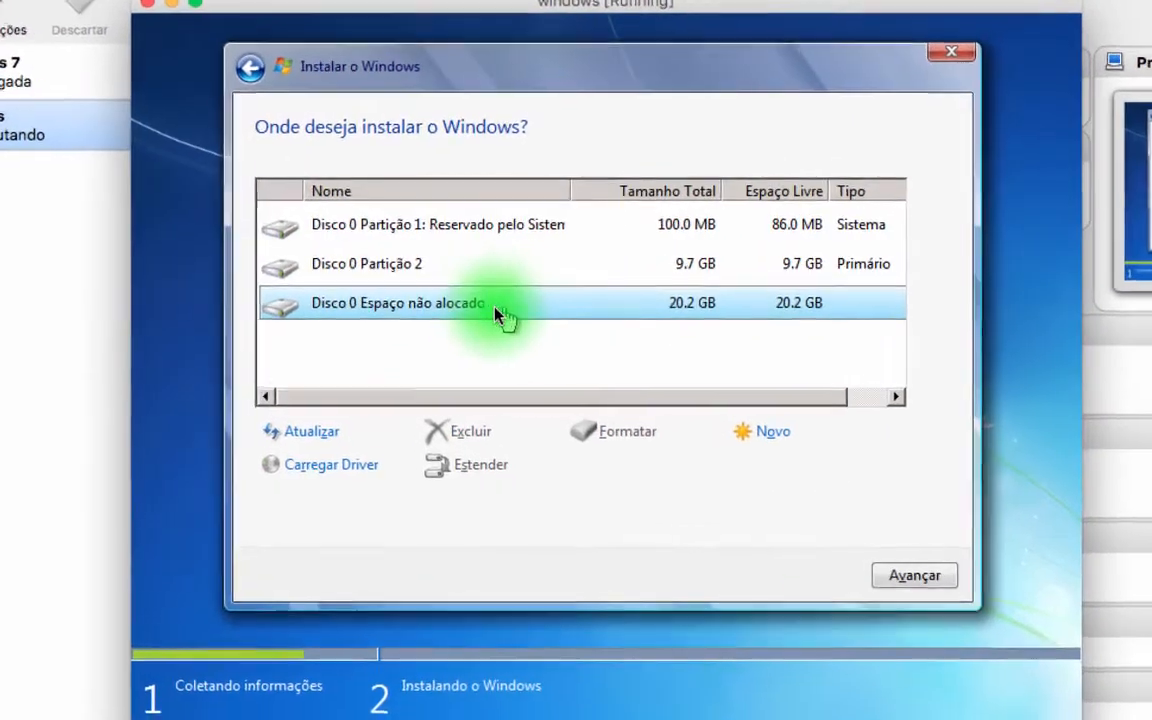
{"action": "left_click", "coordinate": [482, 266]}
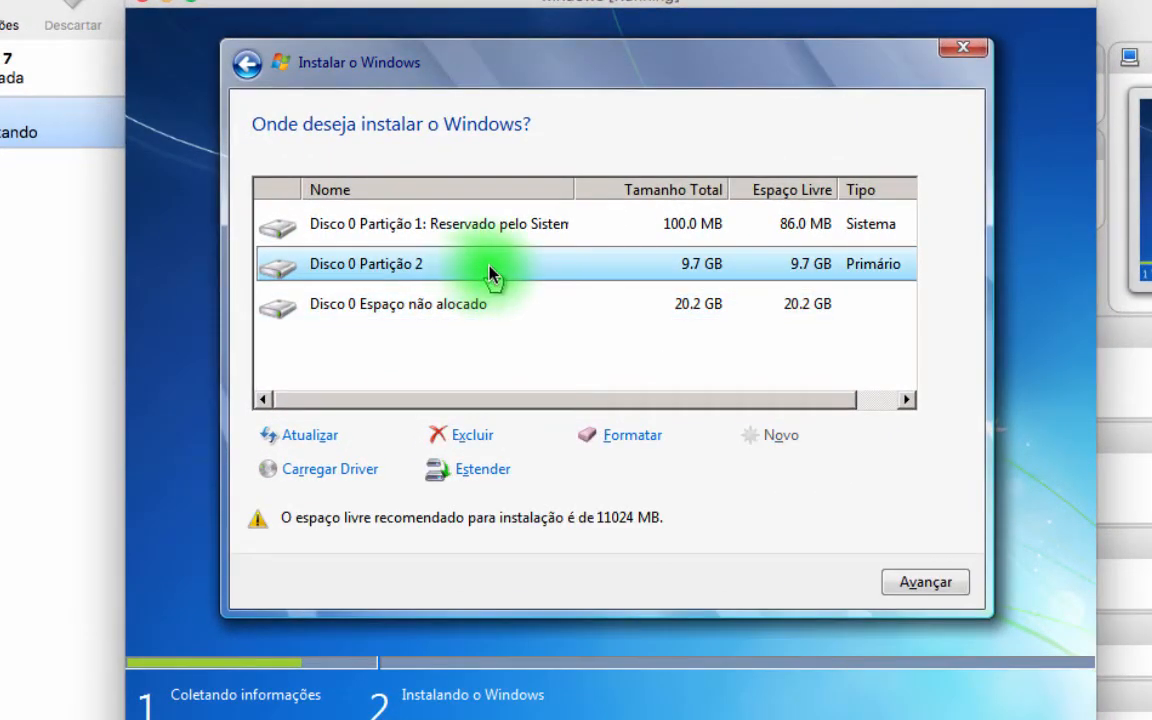
{"action": "left_click", "coordinate": [430, 230]}
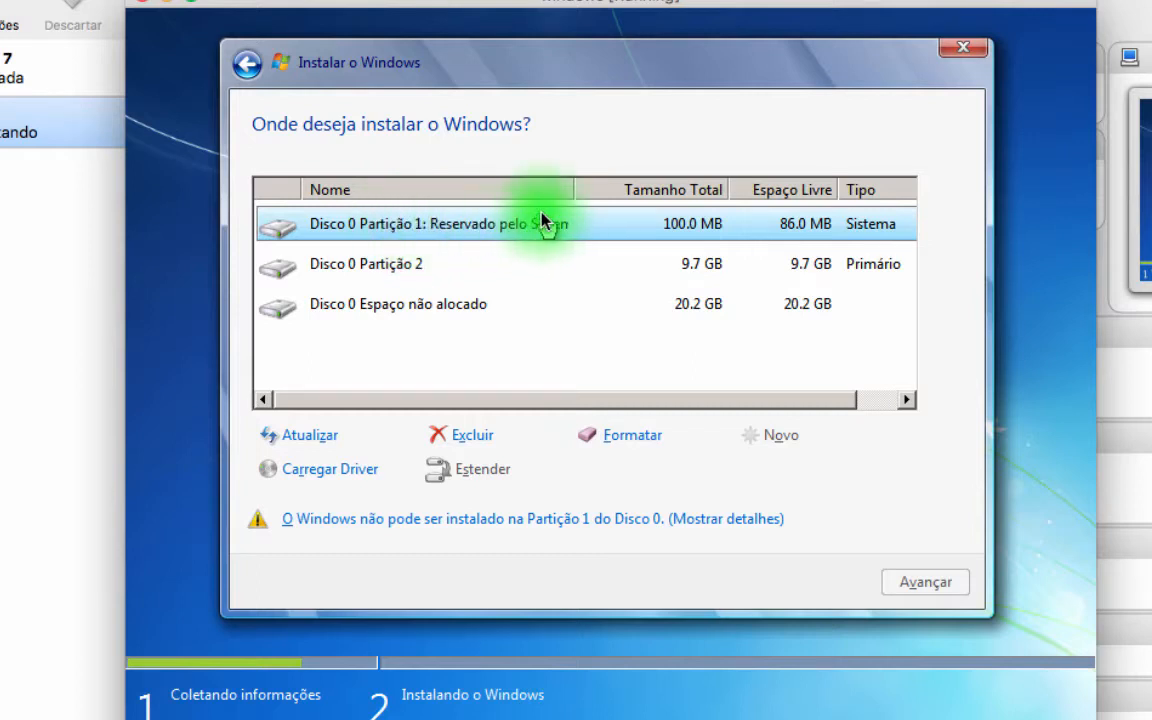
{"action": "left_click", "coordinate": [436, 263]}
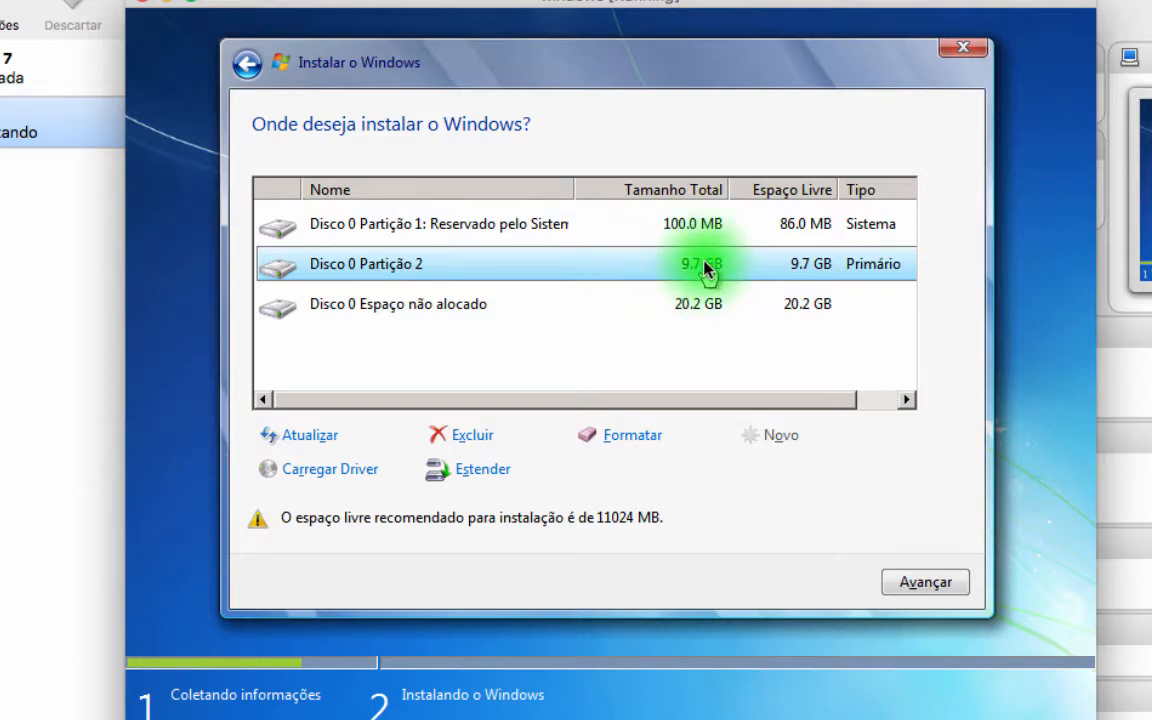
{"action": "left_click", "coordinate": [655, 304]}
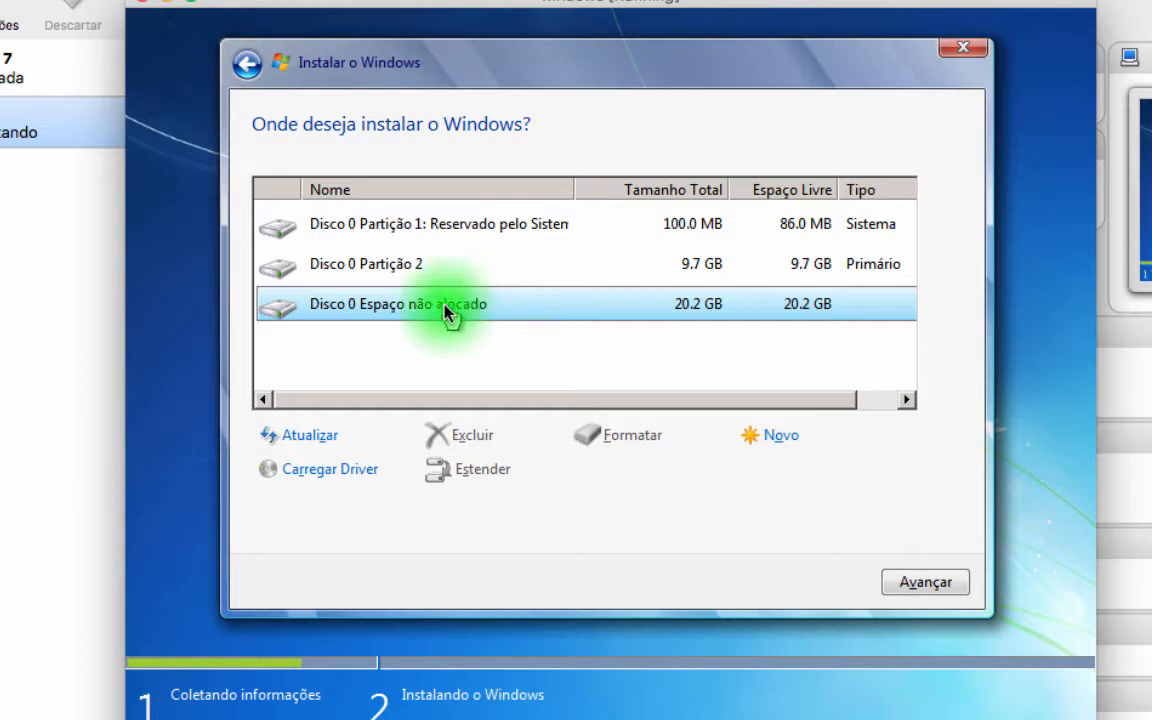
{"action": "left_click", "coordinate": [386, 266]}
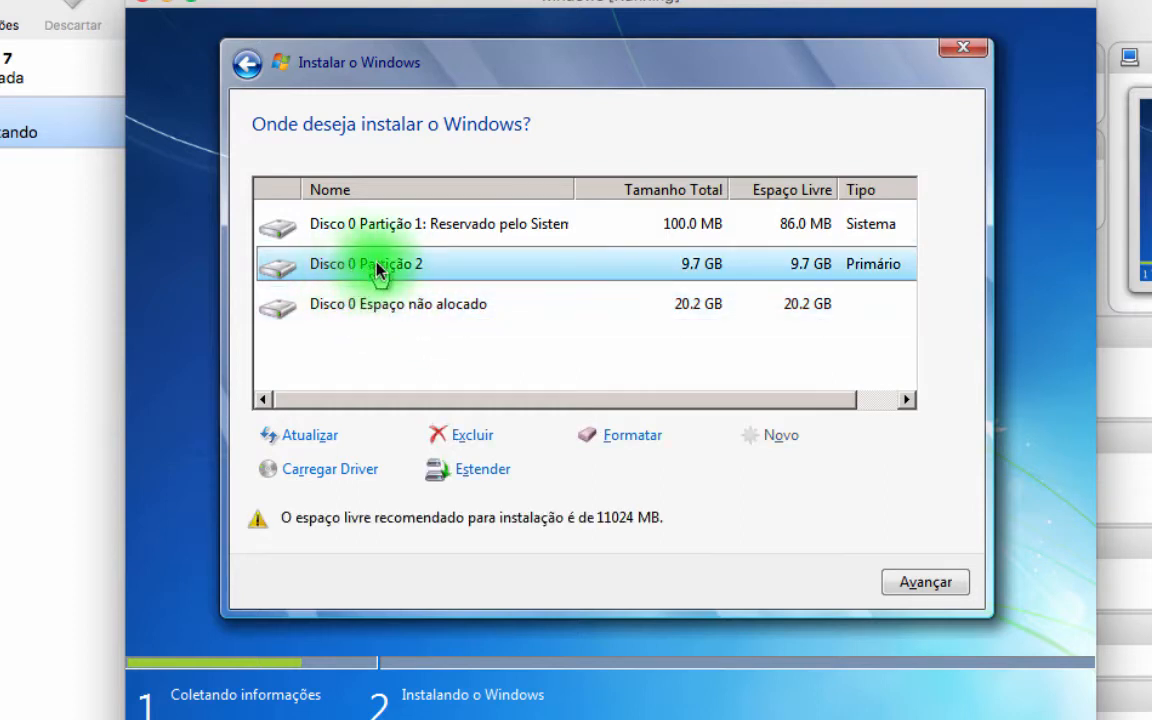
{"action": "left_click", "coordinate": [406, 232]}
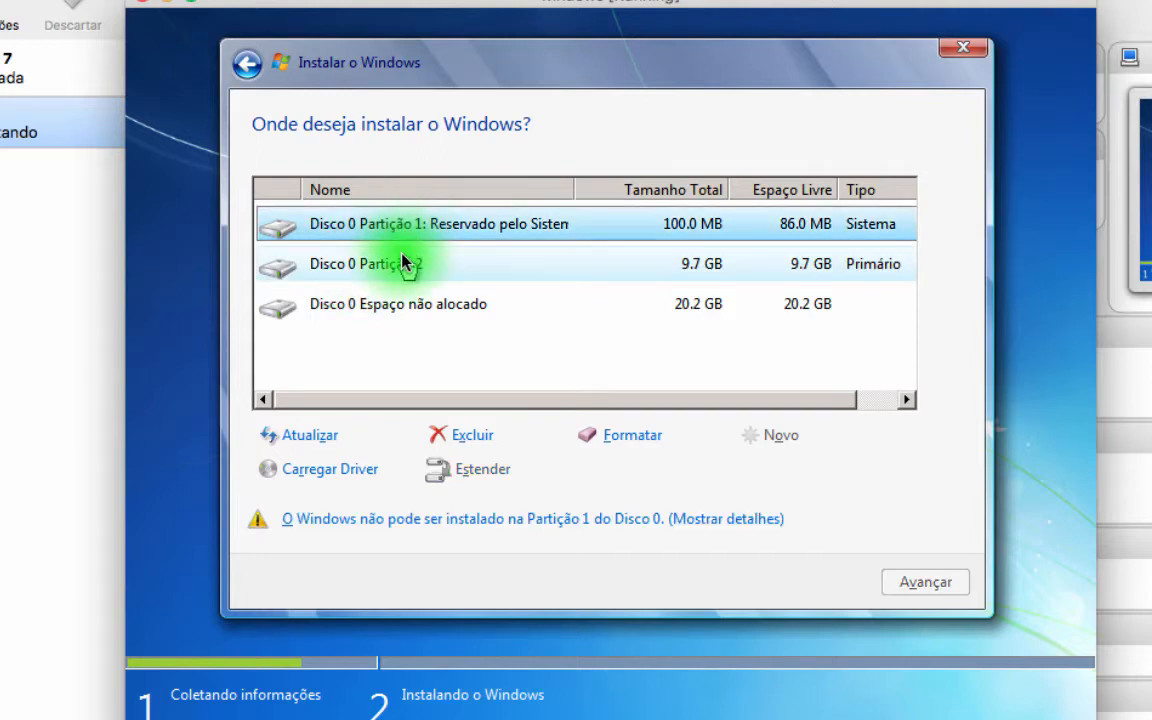
{"action": "left_click", "coordinate": [404, 266]}
Create another partition from all the remaining unallocated space of Disco 0, keeping the size of 20718 MB.
{"action": "left_click", "coordinate": [422, 307]}
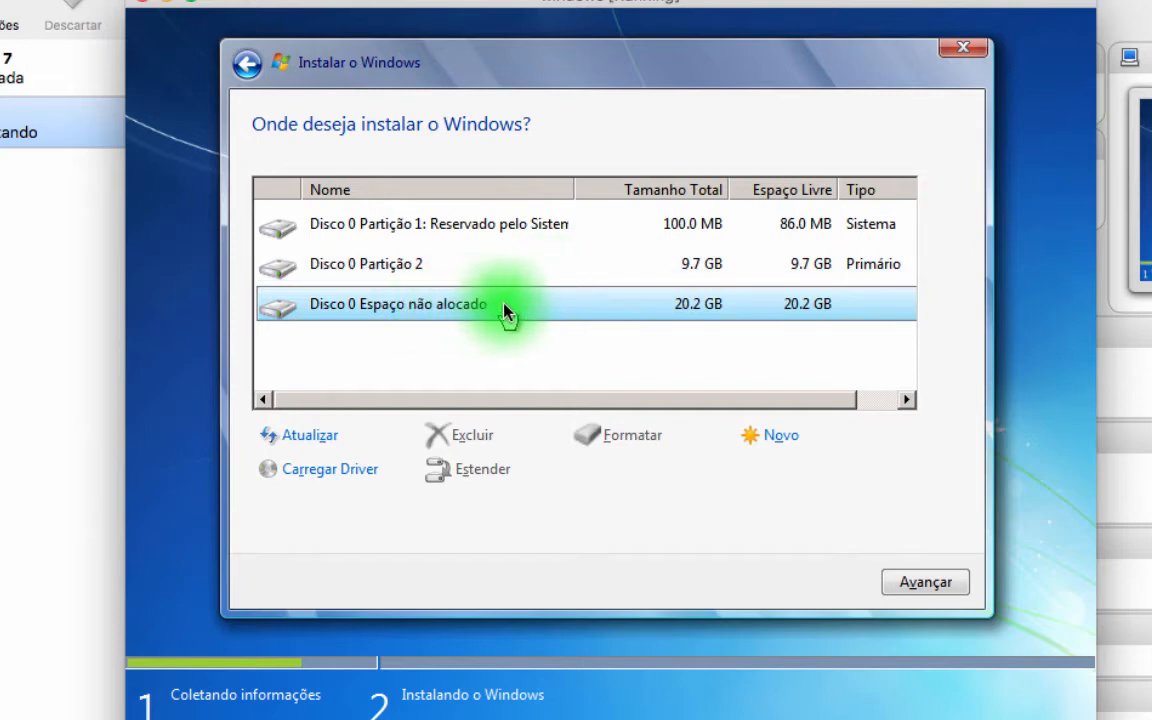
{"action": "left_click", "coordinate": [785, 437]}
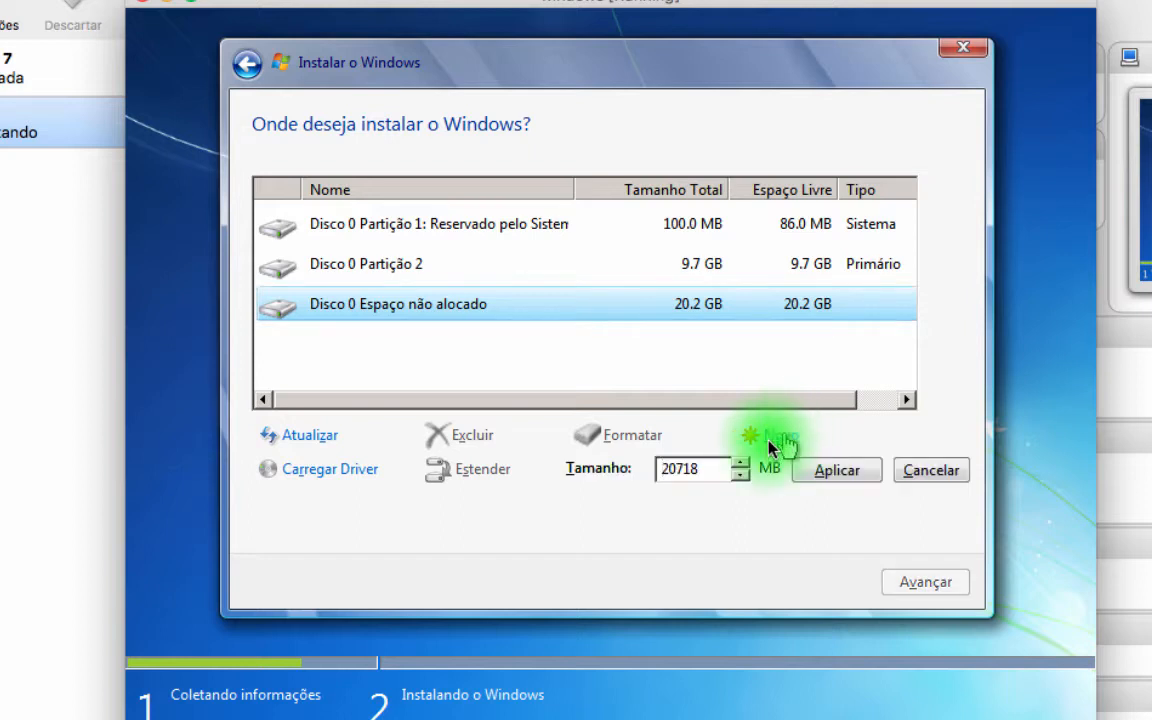
{"action": "left_click_drag", "start_coordinate": [713, 465], "coordinate": [648, 467]}
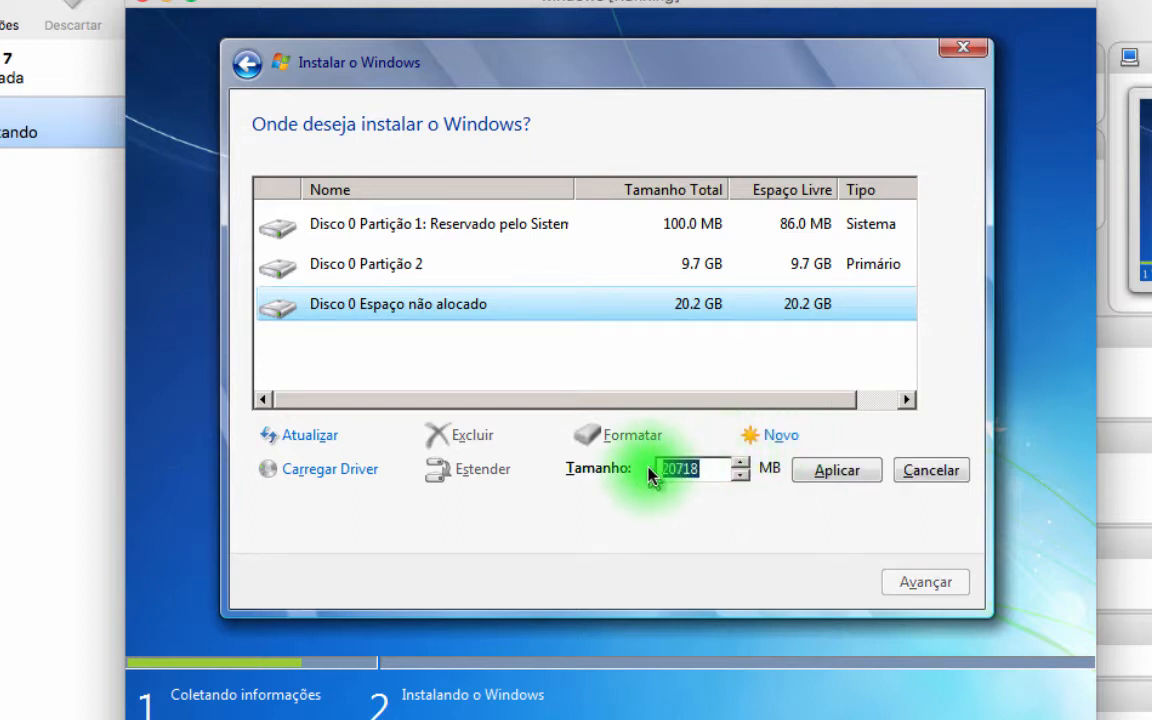
{"action": "left_click", "coordinate": [700, 474]}
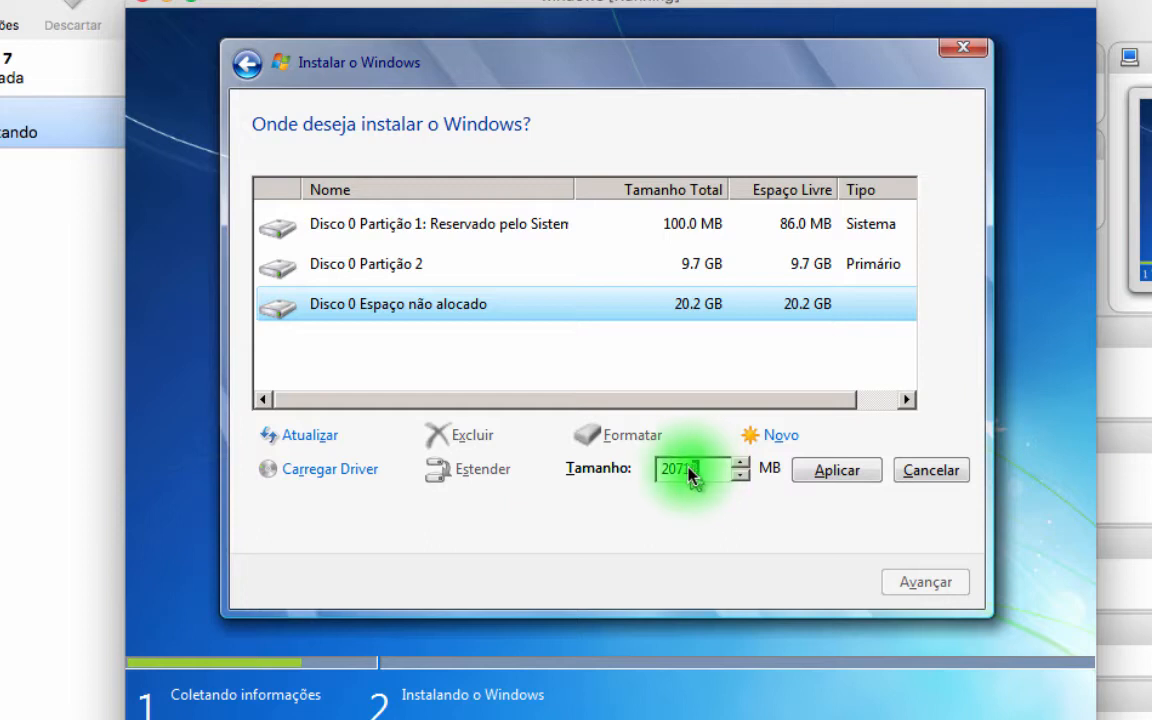
{"action": "left_click_drag", "start_coordinate": [700, 476], "coordinate": [663, 478]}
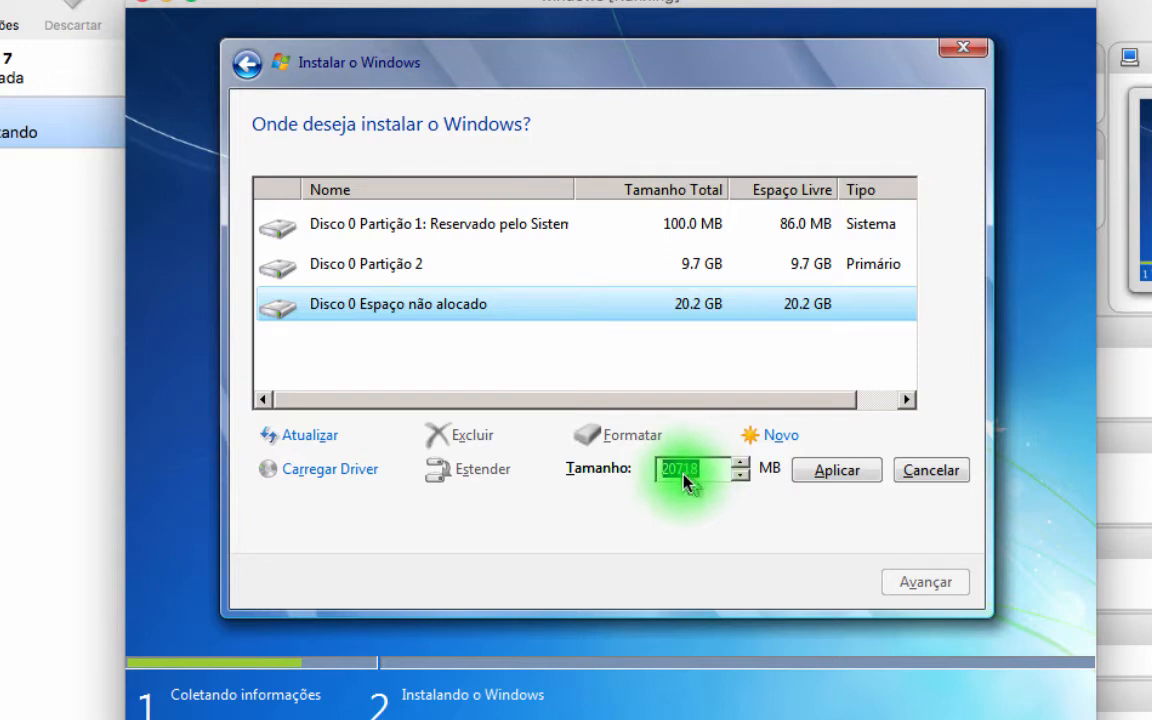
{"action": "left_click", "coordinate": [838, 472]}
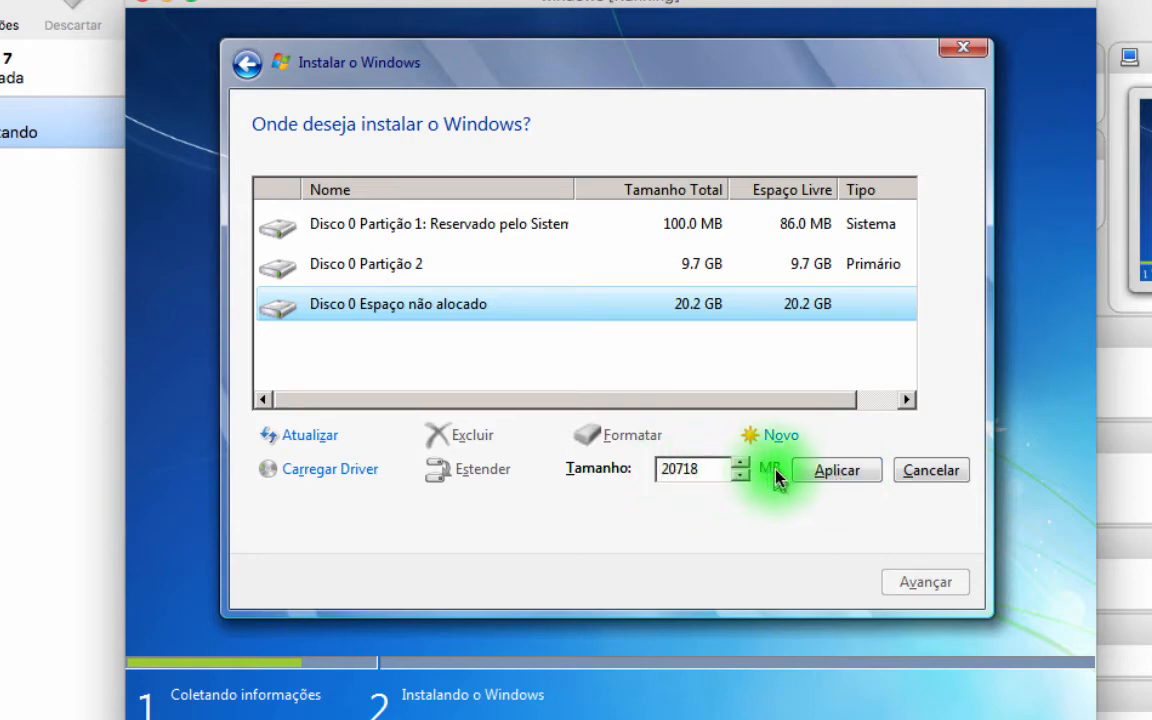
{"action": "left_click", "coordinate": [836, 472]}
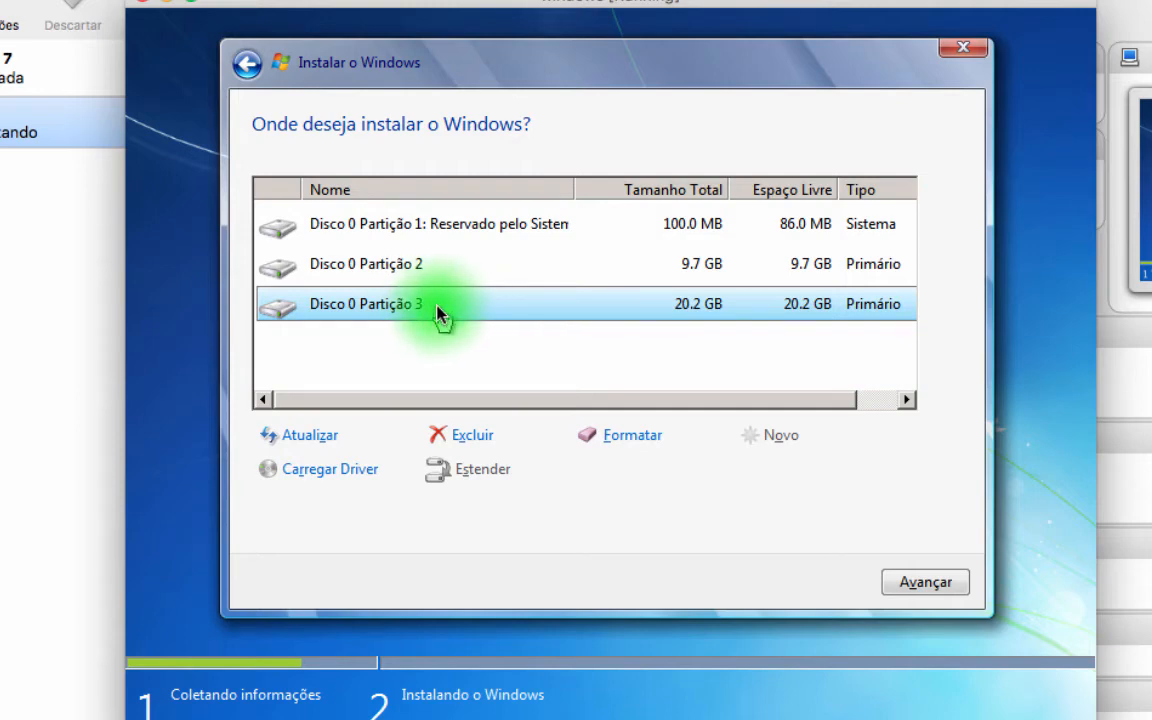
Format Disco 0 Partição 2, accepting the loss of all data stored on it.
{"action": "left_click", "coordinate": [436, 272]}
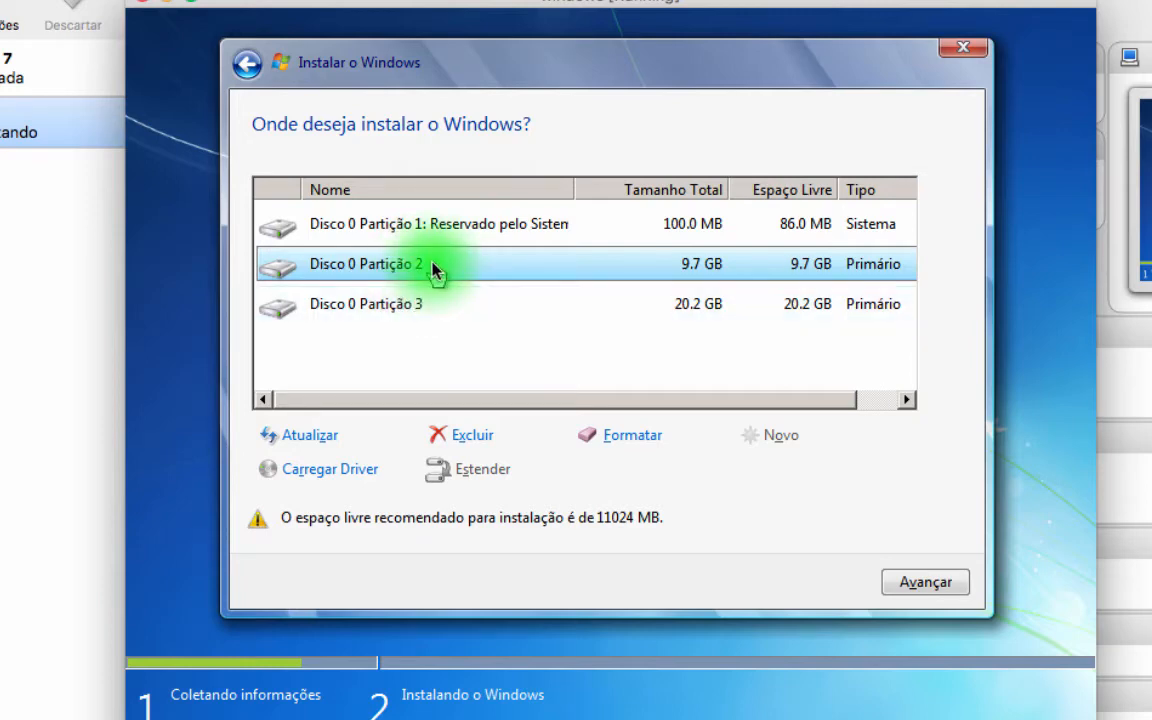
{"action": "left_click", "coordinate": [419, 301]}
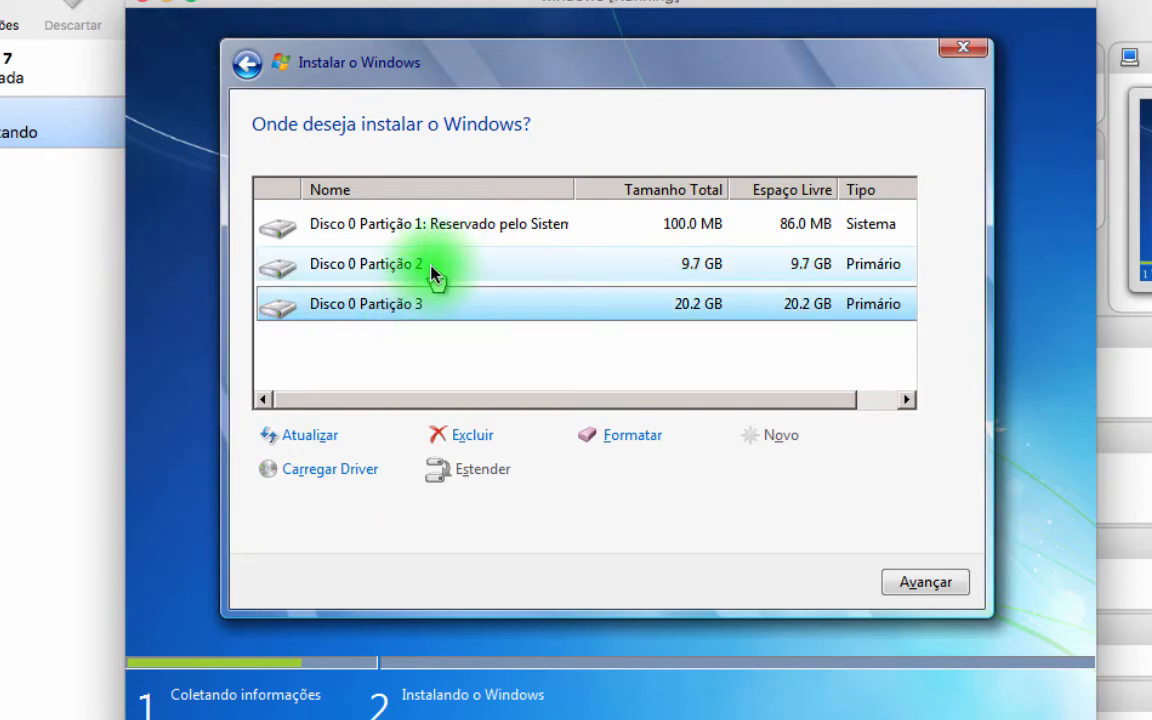
{"action": "left_click", "coordinate": [434, 274]}
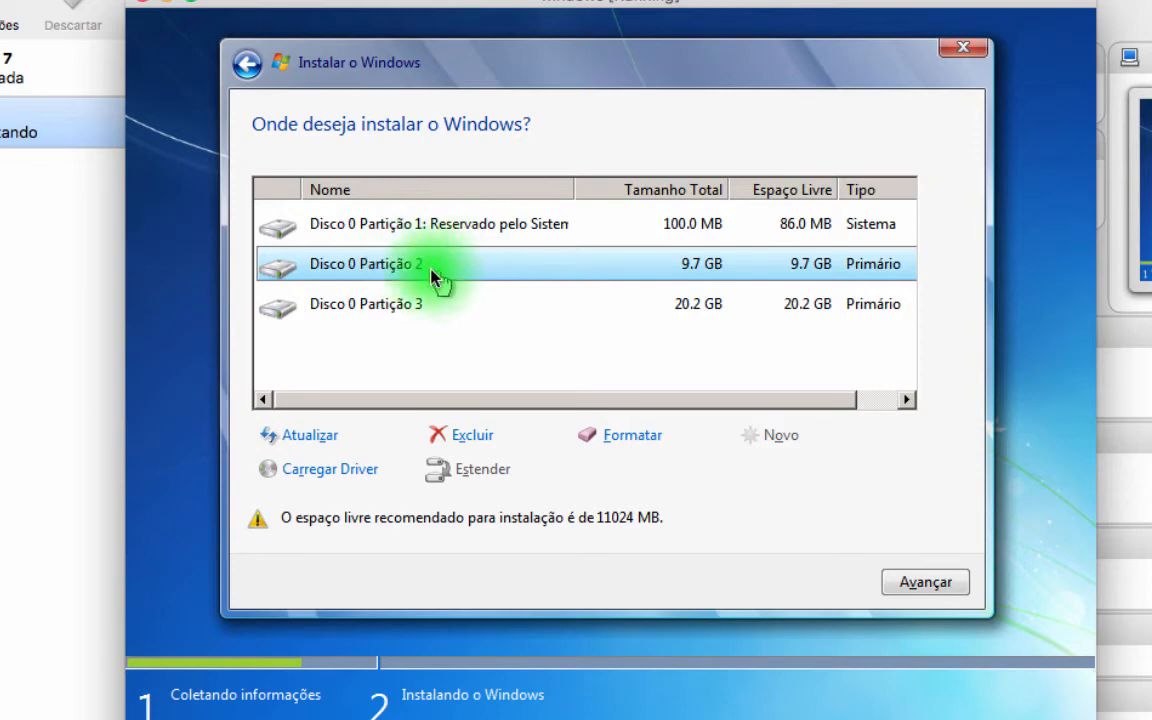
{"action": "left_click", "coordinate": [634, 441]}
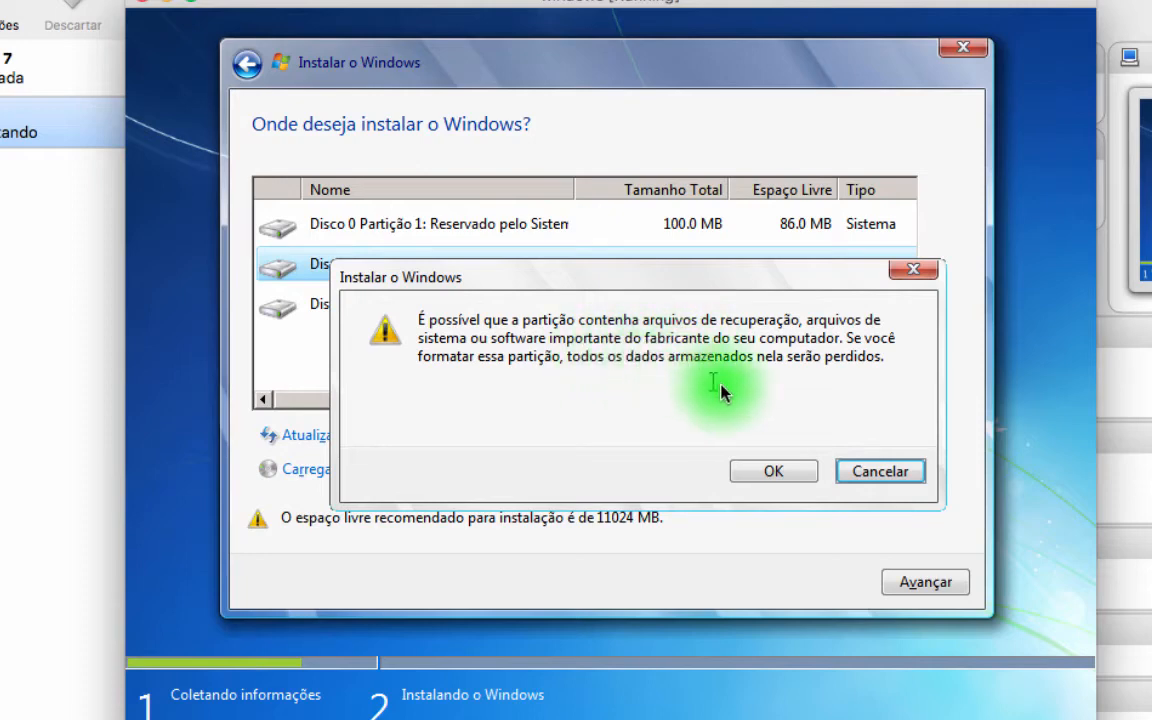
{"action": "left_click_drag", "start_coordinate": [724, 284], "coordinate": [738, 270]}
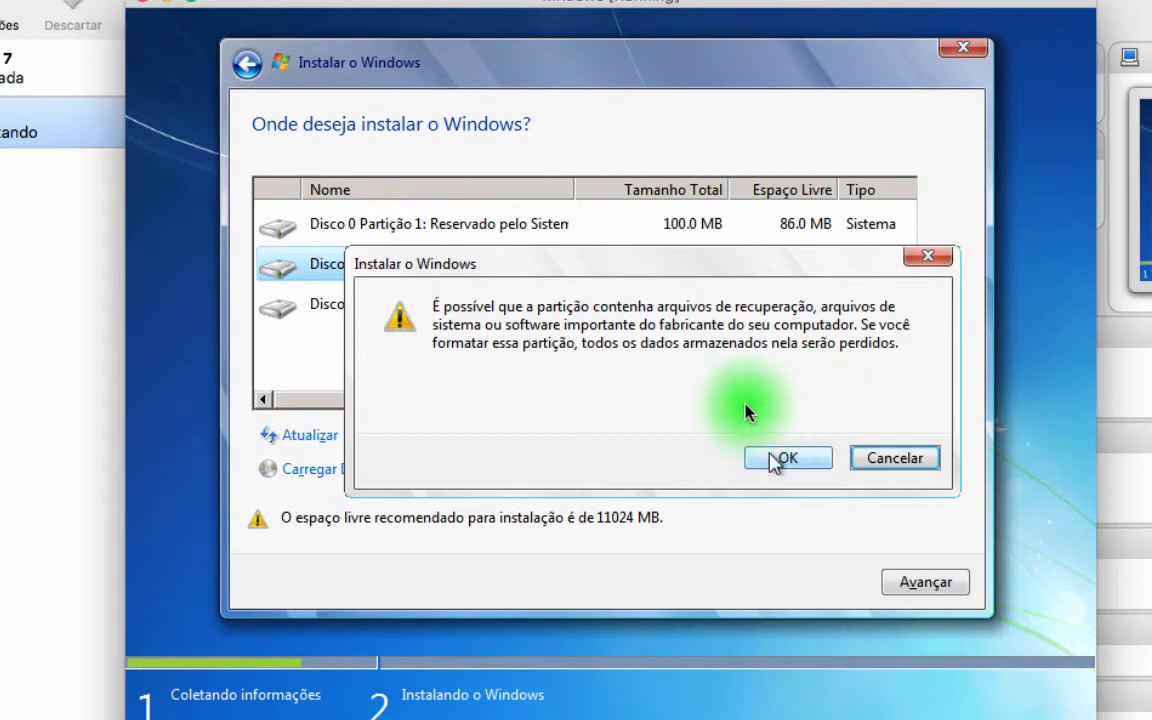
{"action": "left_click_drag", "start_coordinate": [692, 266], "coordinate": [735, 331]}
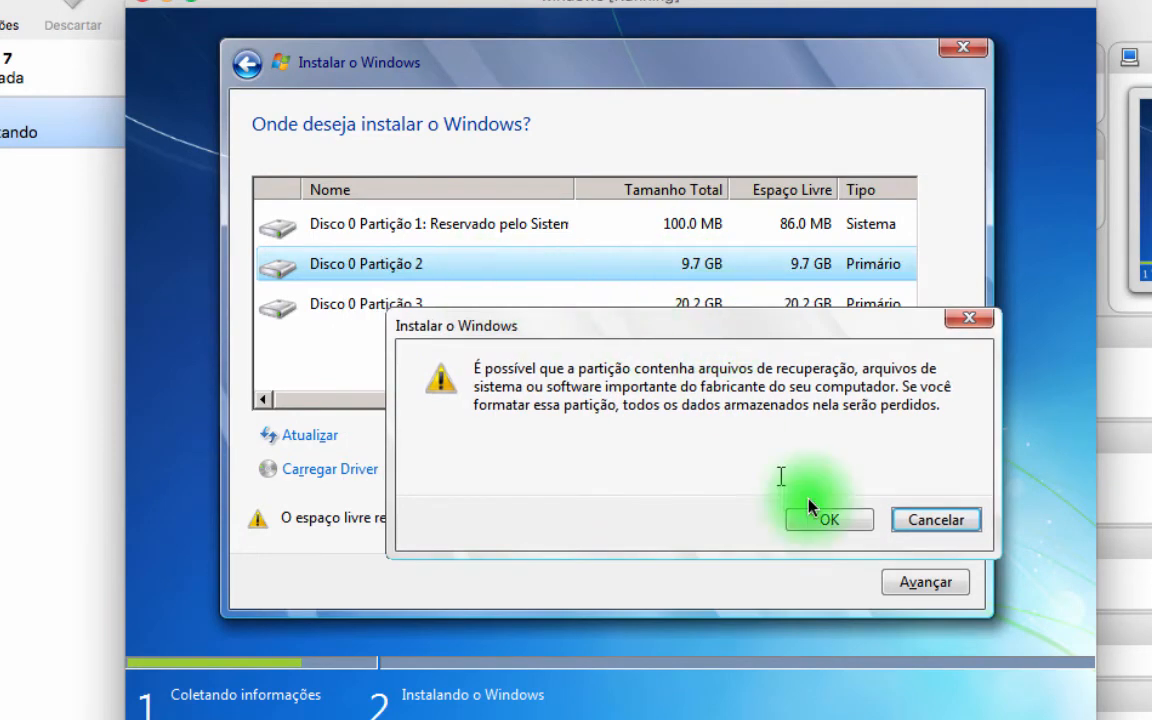
{"action": "left_click", "coordinate": [849, 528]}
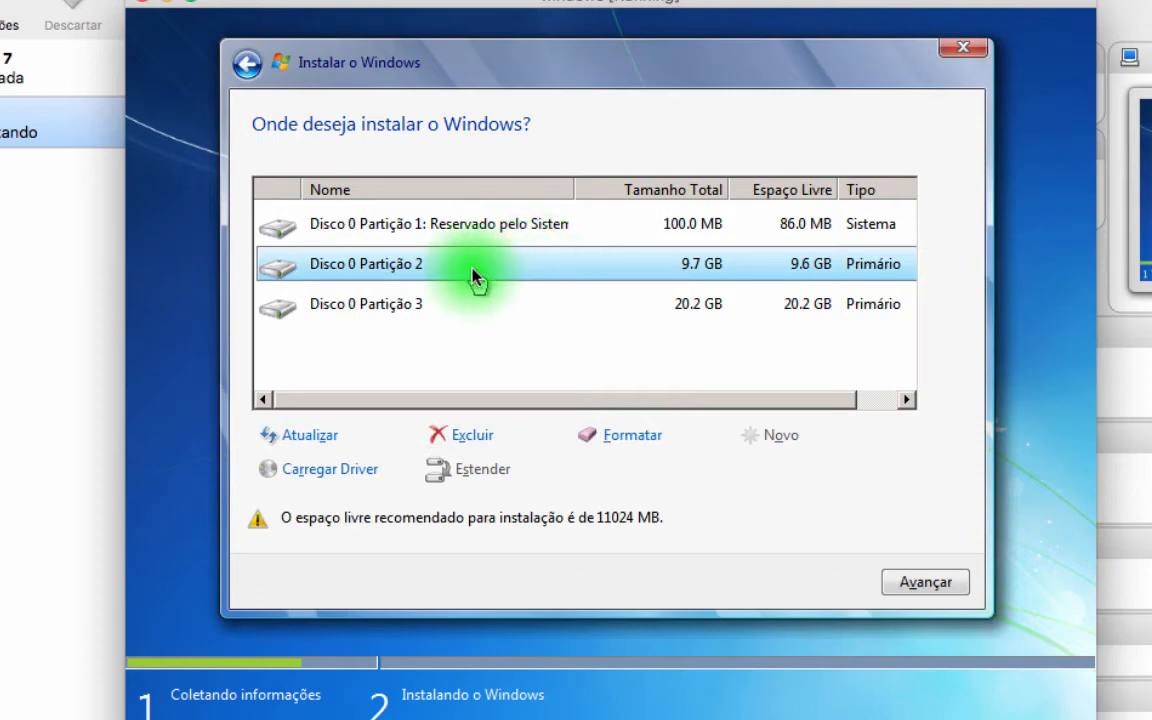
Check Partição 3, reselect Partição 2, and return to the choice of installation type.
{"action": "left_click", "coordinate": [426, 308]}
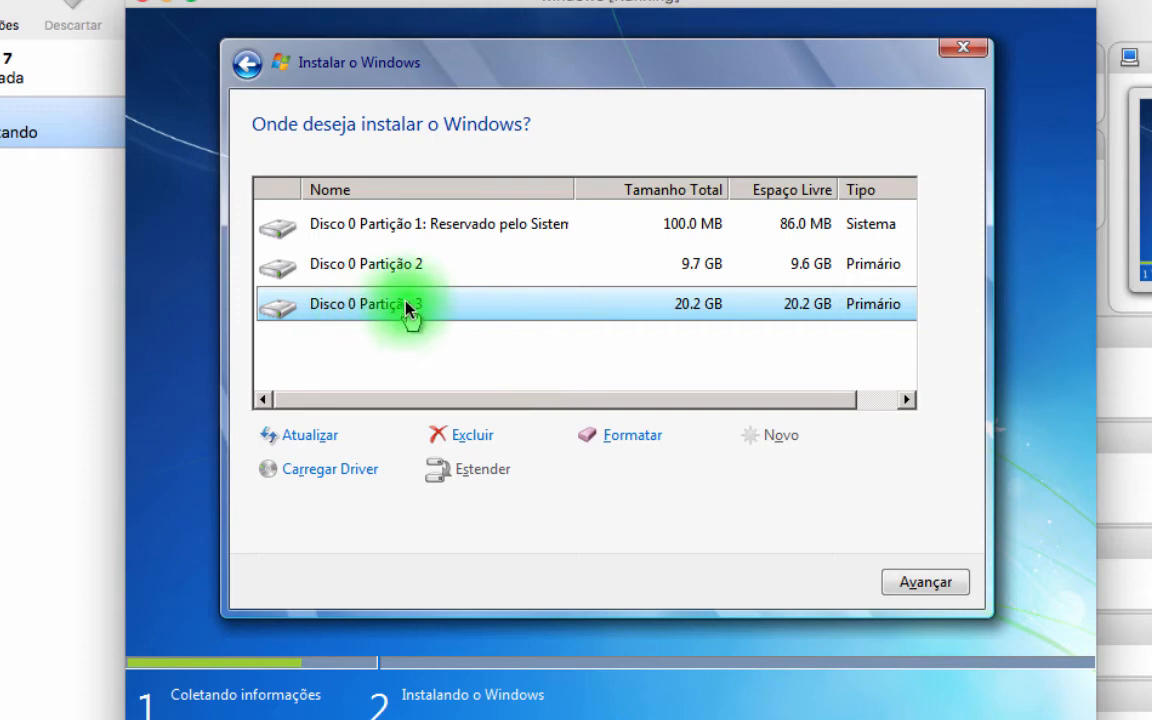
{"action": "left_click", "coordinate": [431, 270]}
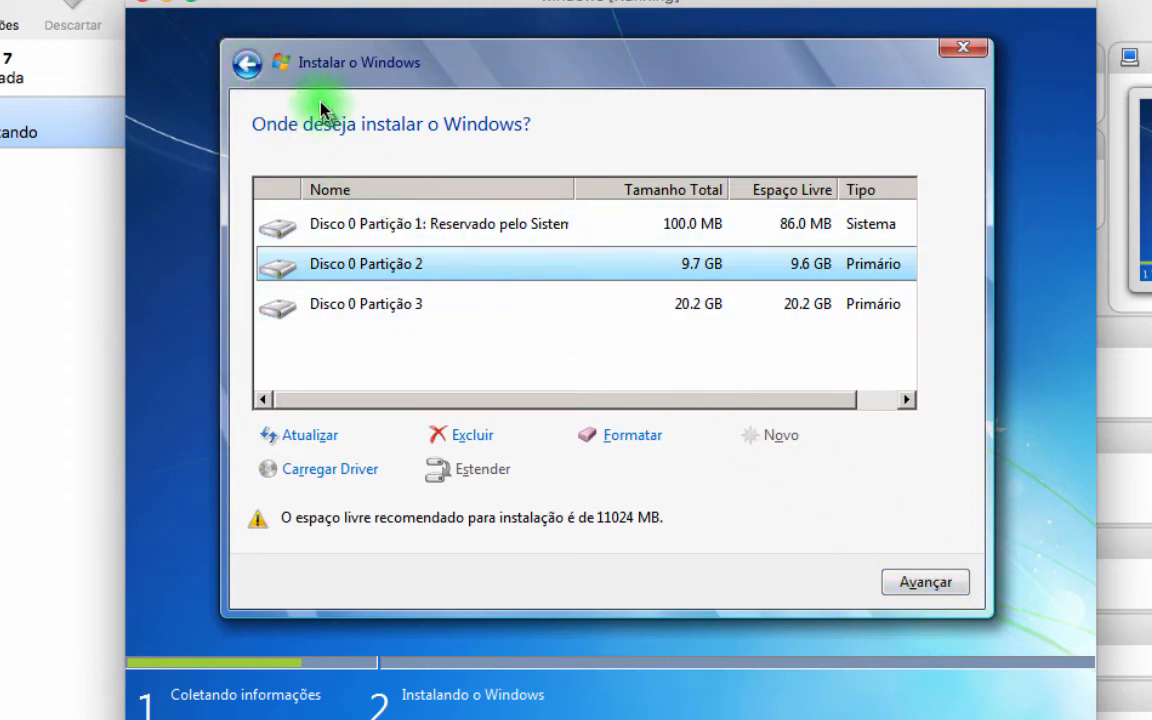
{"action": "left_click", "coordinate": [245, 66]}
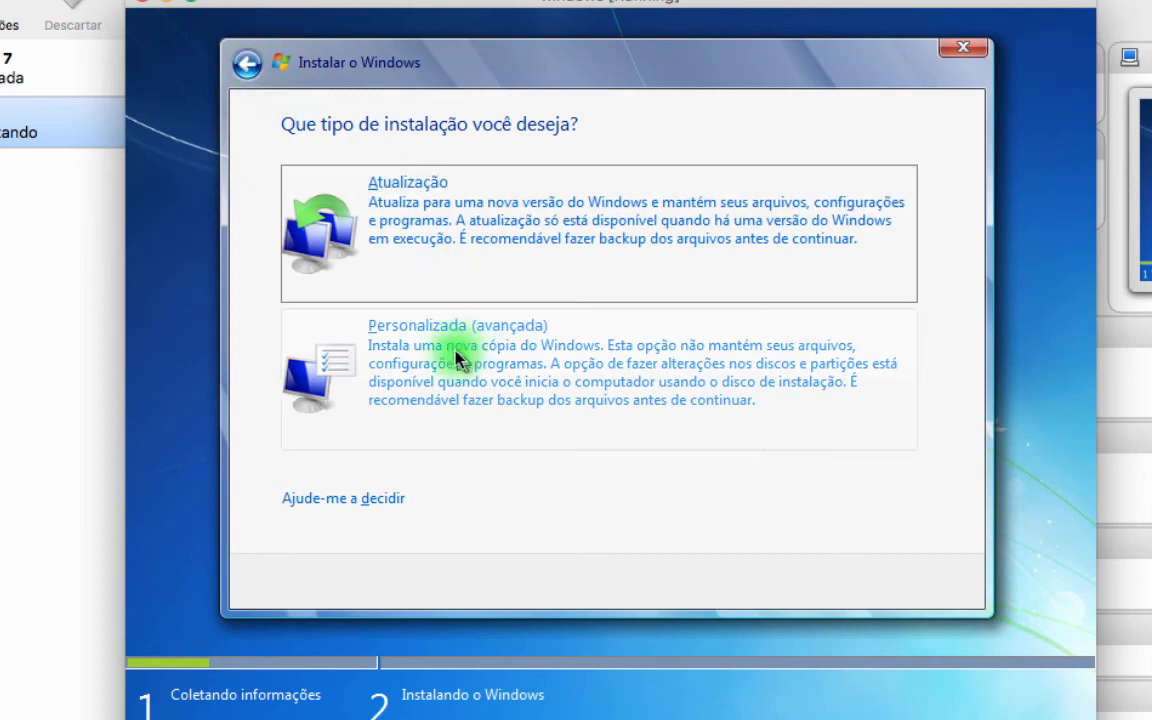
Choose the Personalizada (avançada) installation and review each of the three partitions on Disco 0.
{"action": "left_click", "coordinate": [533, 356]}
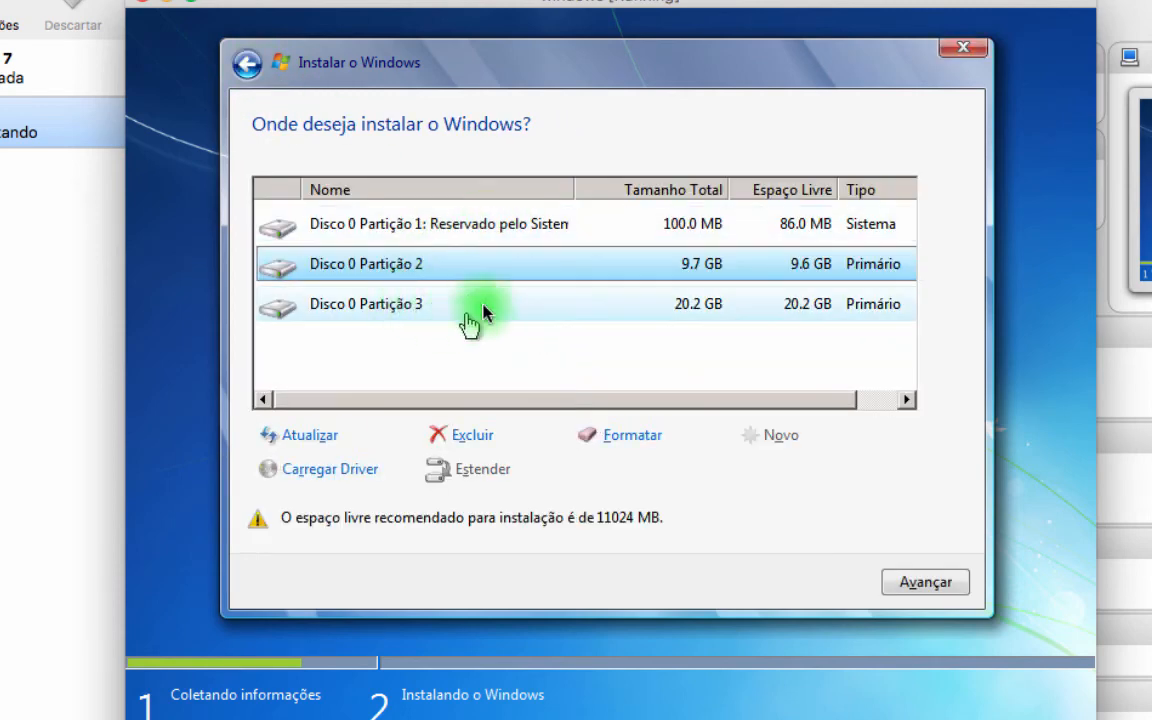
{"action": "left_click", "coordinate": [450, 228]}
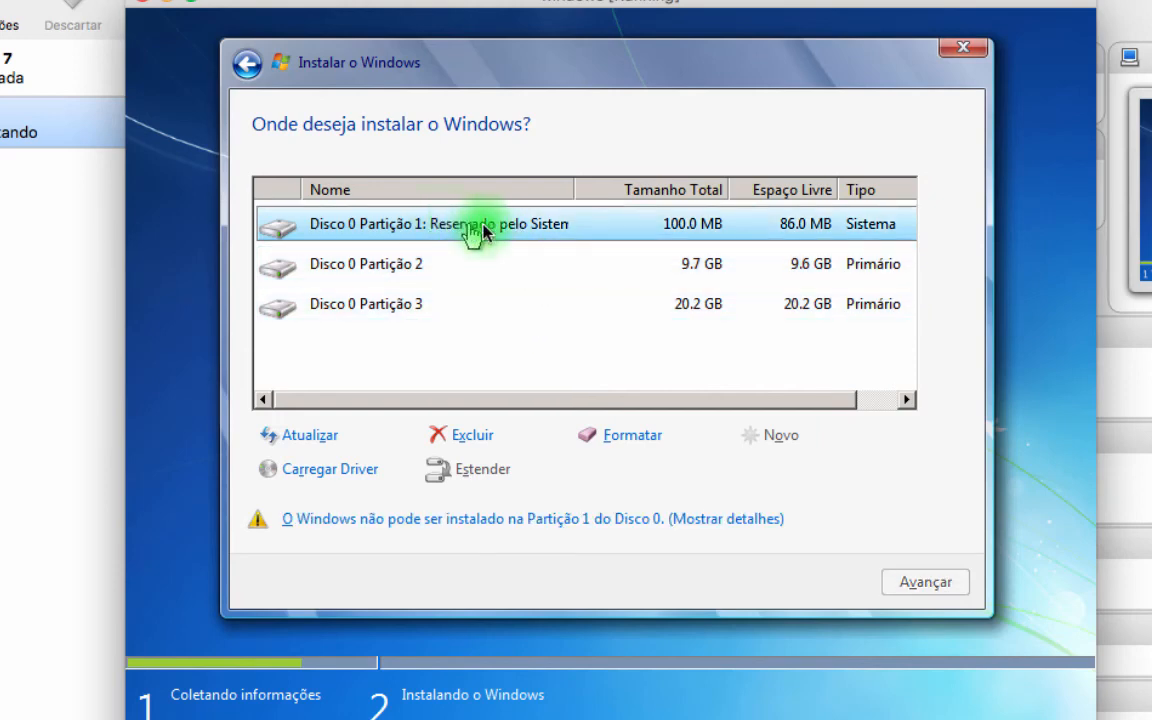
{"action": "left_click", "coordinate": [432, 272]}
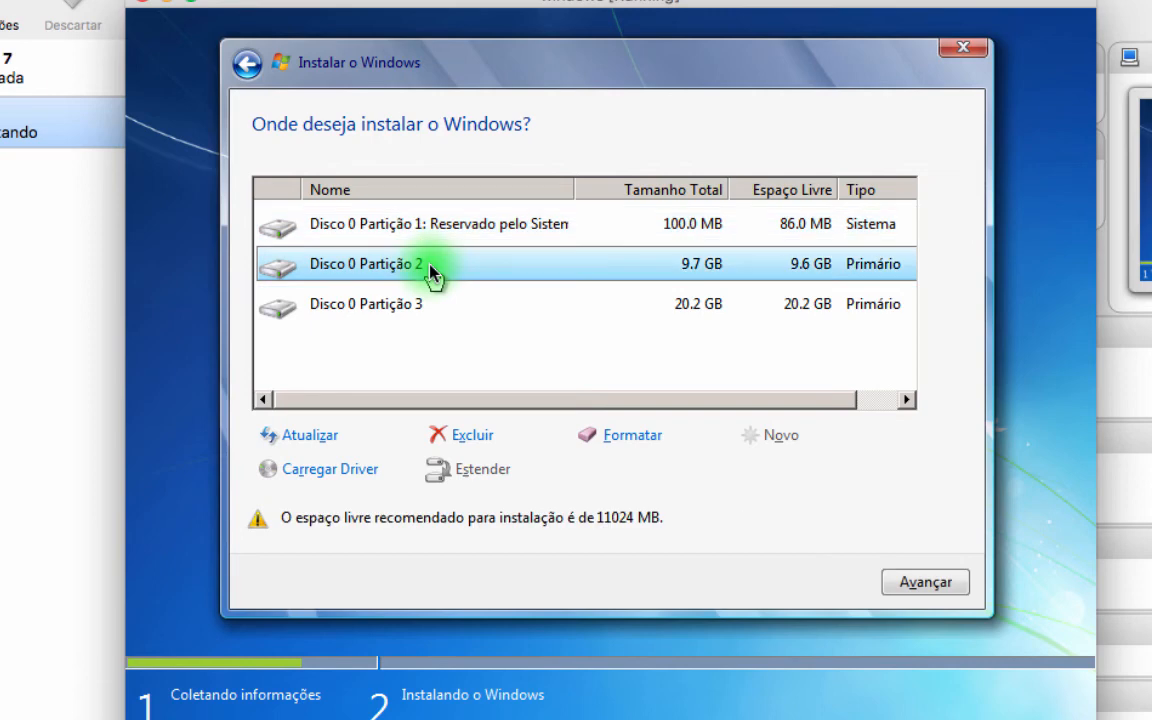
{"action": "left_click", "coordinate": [418, 316]}
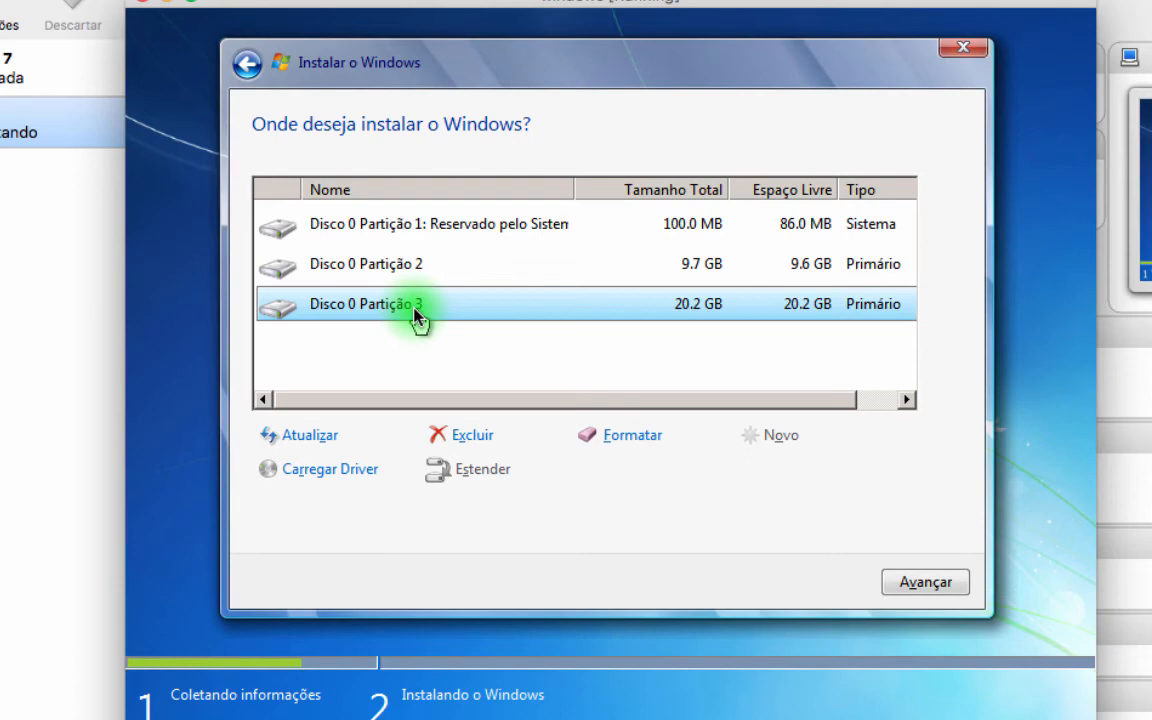
Format Disco 0 Partição 2 once more, accepting the warning that all its stored data is lost.
{"action": "left_click", "coordinate": [438, 265]}
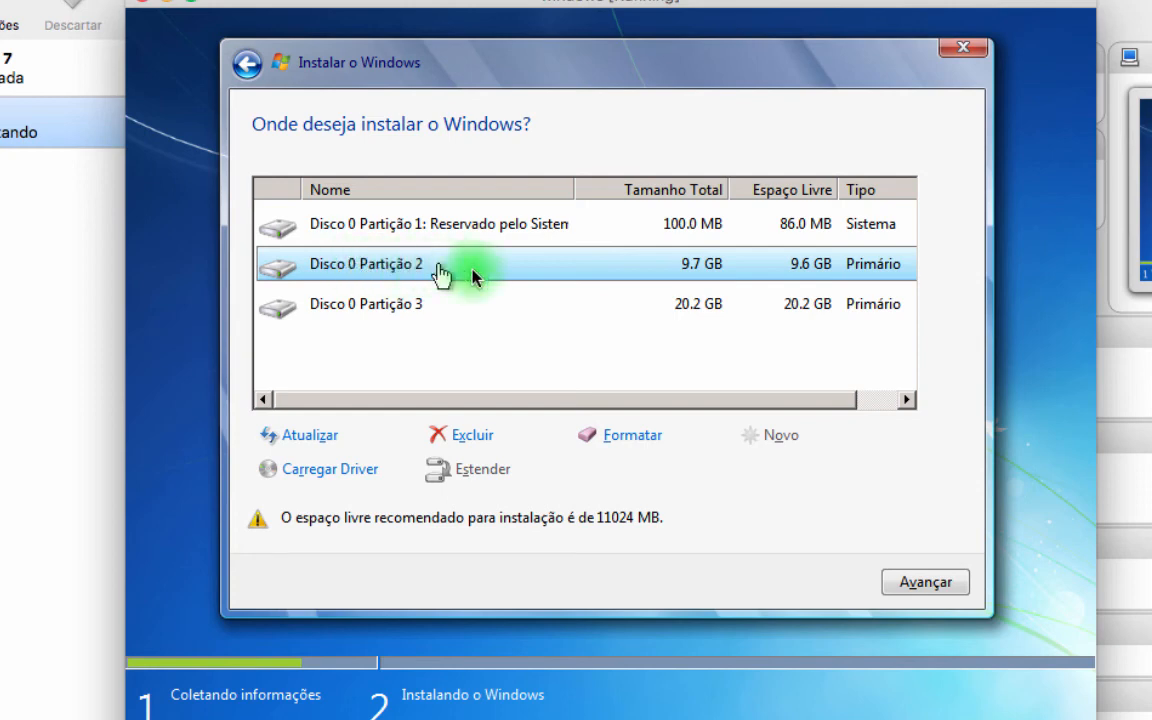
{"action": "left_click", "coordinate": [632, 437]}
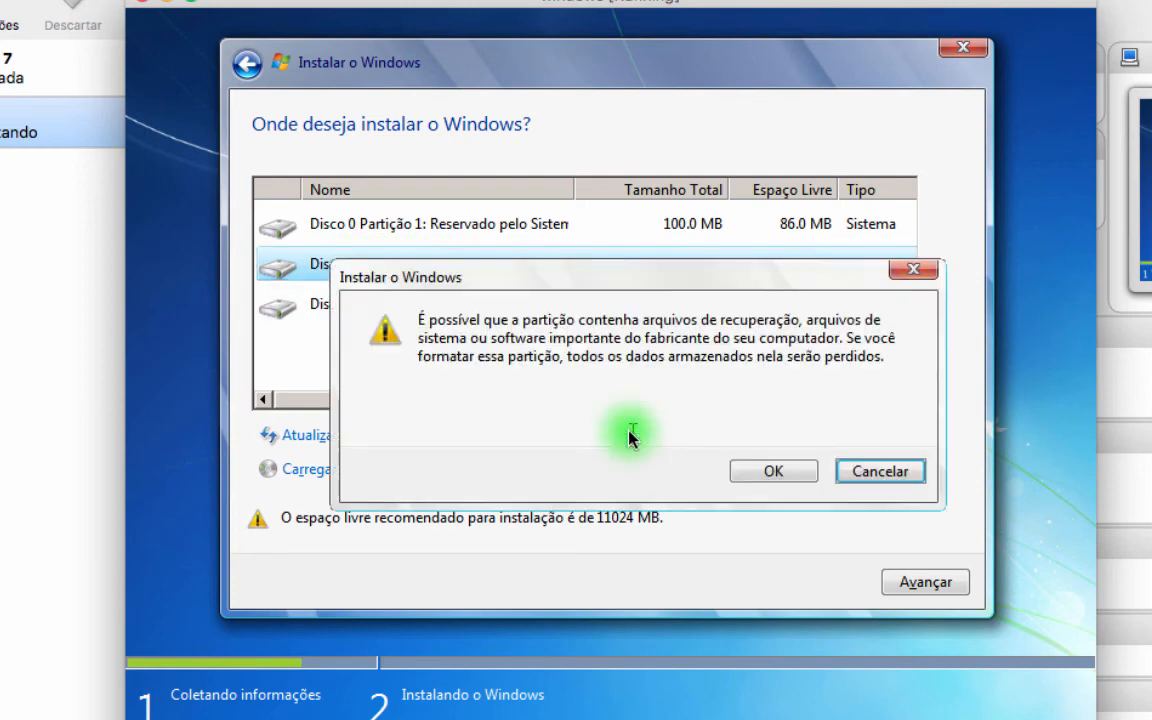
{"action": "left_click", "coordinate": [776, 471]}
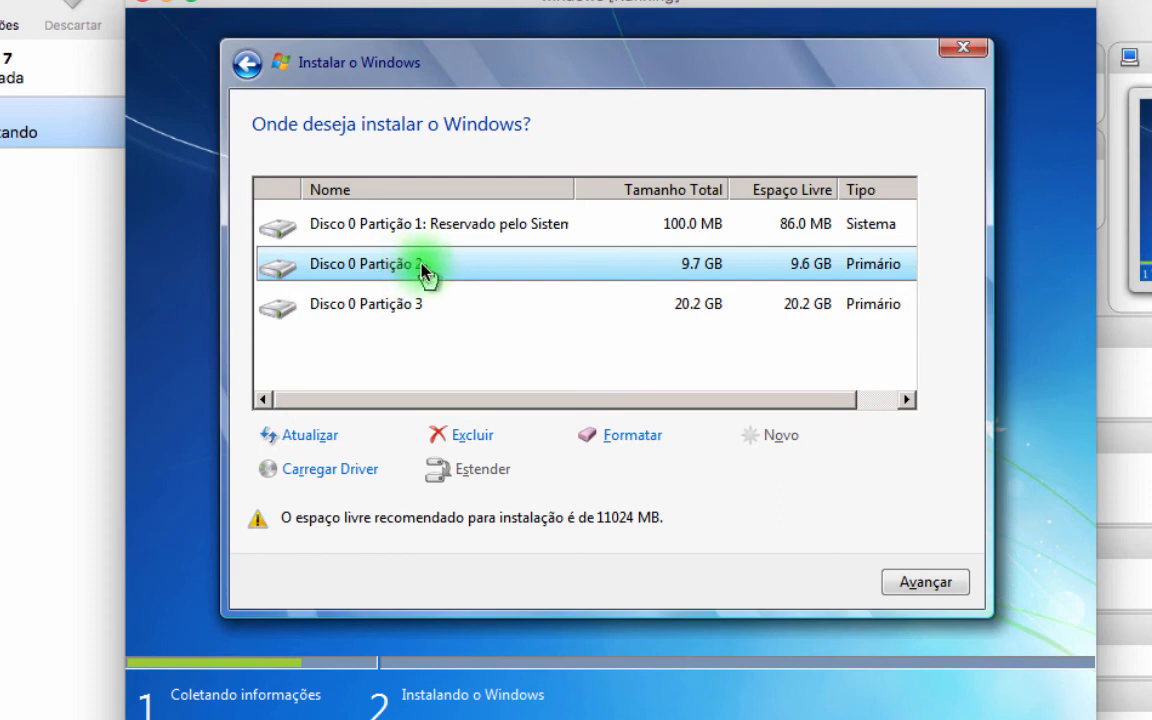
Compare Partição 3 and Partição 2 of Disco 0 as installation targets, finishing with Partição 2 selected.
{"action": "left_click", "coordinate": [413, 306]}
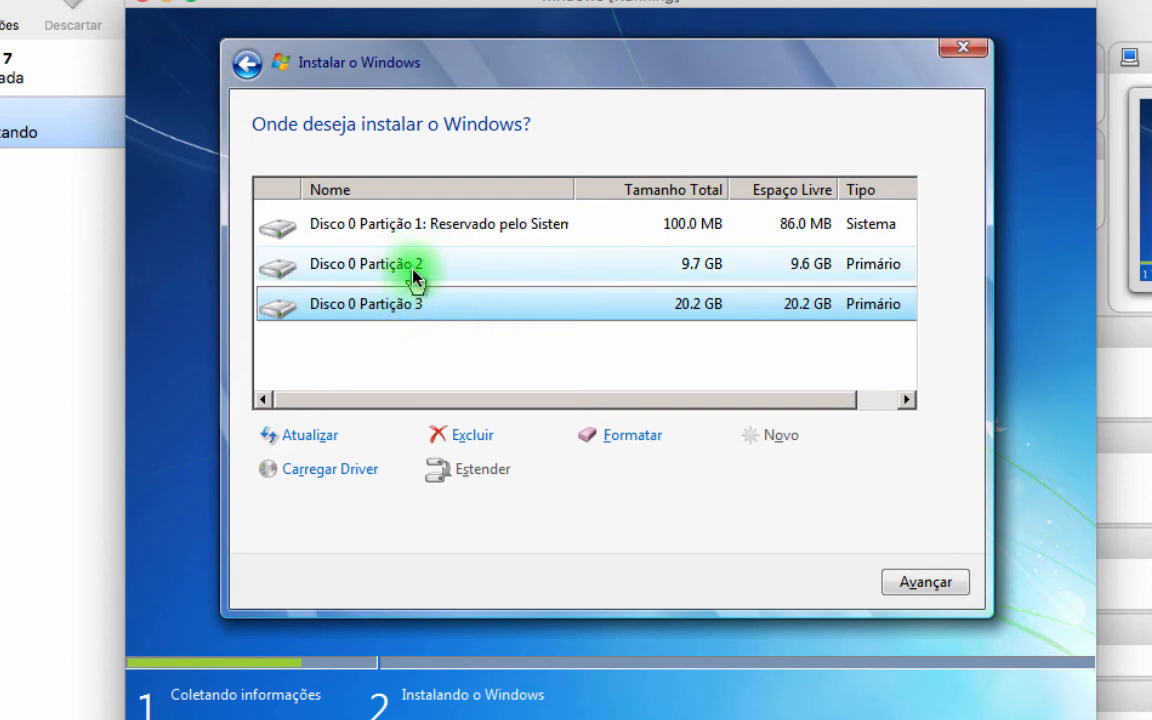
{"action": "left_click", "coordinate": [428, 272]}
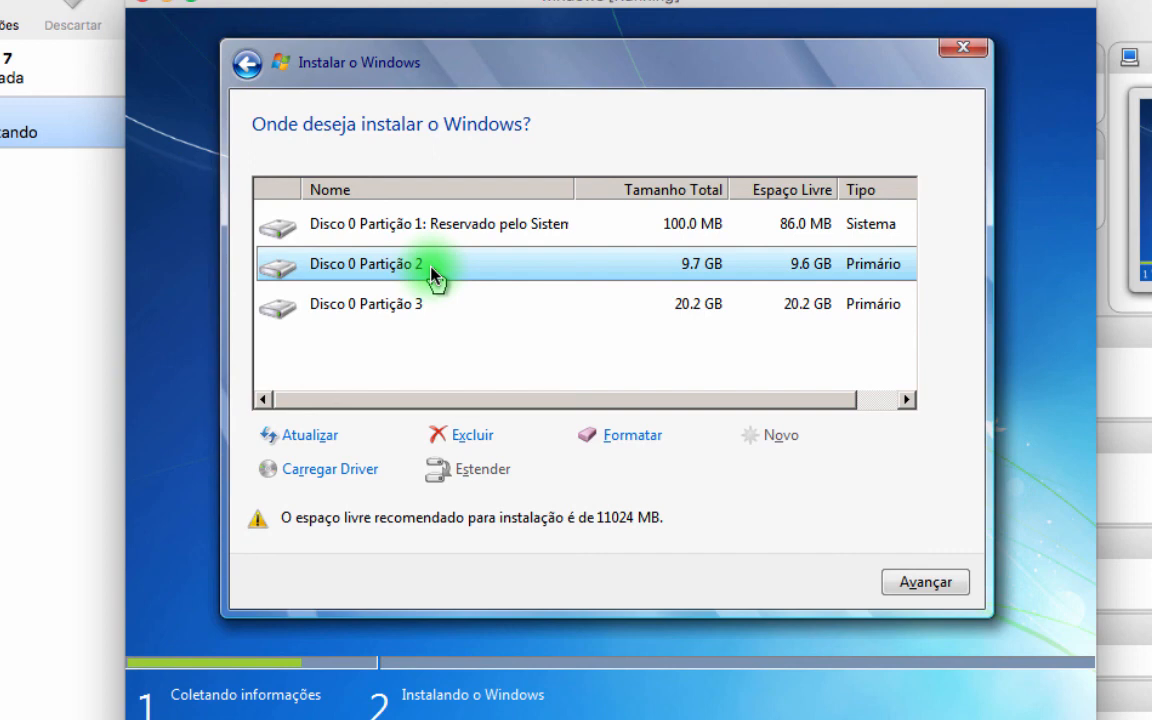
{"action": "left_click", "coordinate": [429, 312]}
{"action": "left_click", "coordinate": [417, 276]}
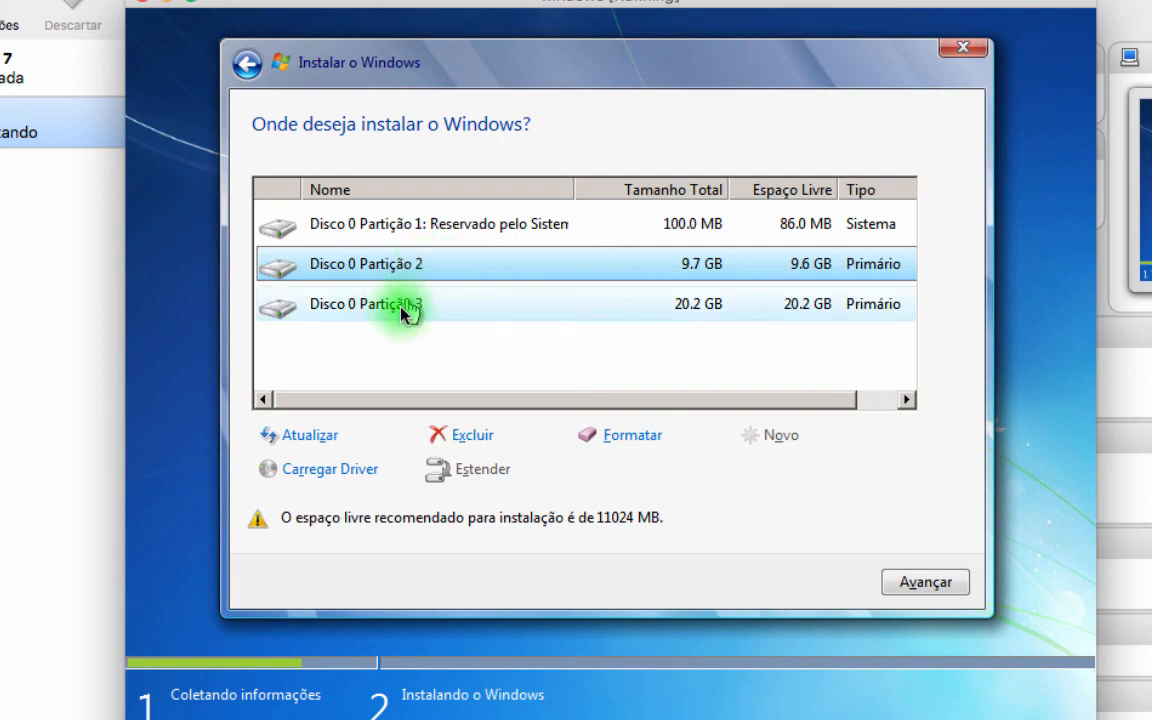
{"action": "left_click", "coordinate": [420, 310]}
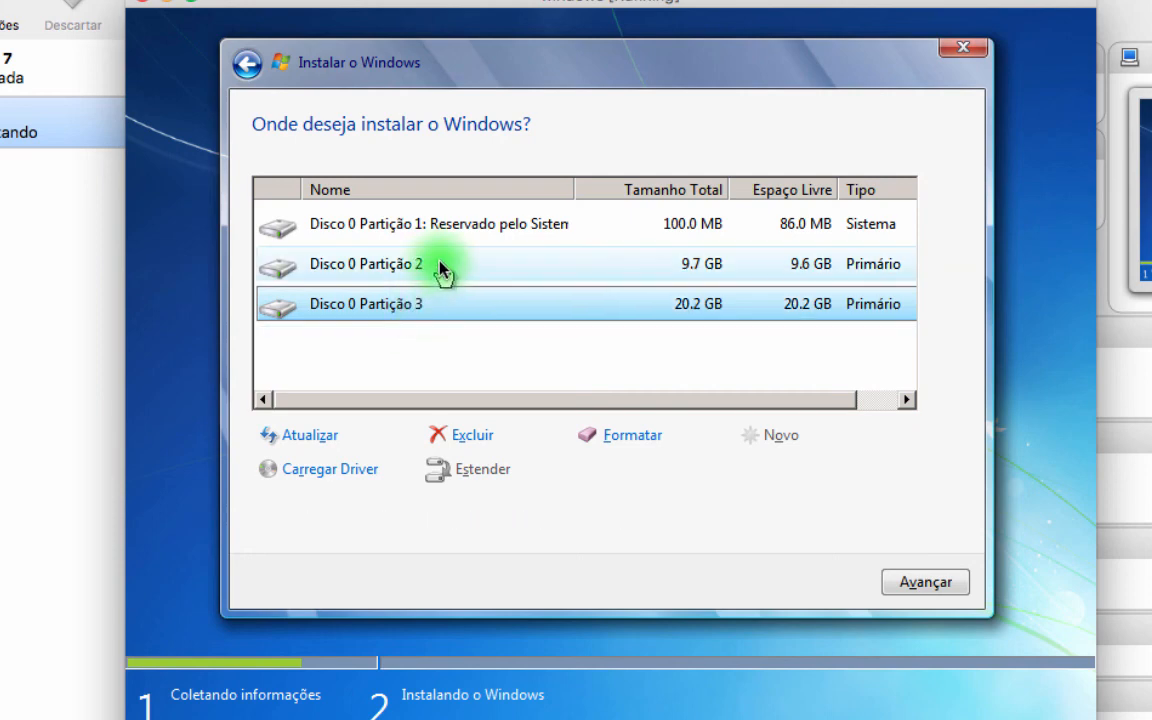
{"action": "left_click", "coordinate": [438, 267]}
{"action": "left_click", "coordinate": [419, 309]}
{"action": "left_click", "coordinate": [430, 270]}
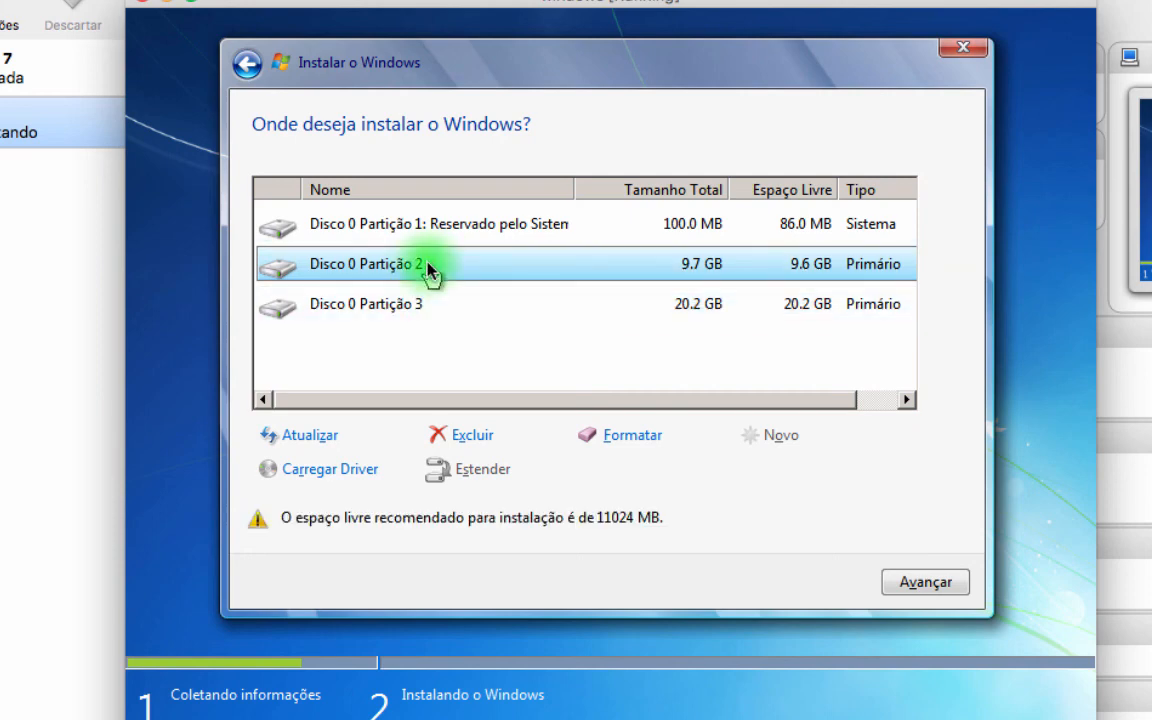